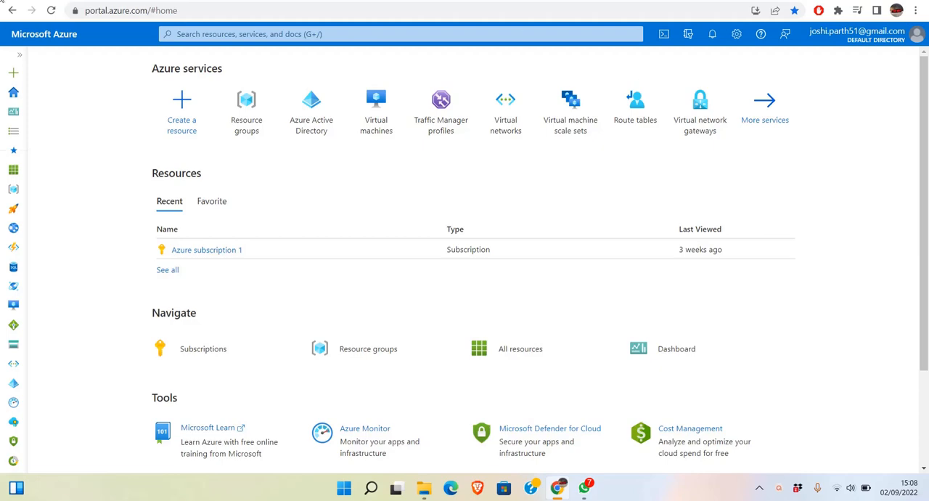
# Create a resource group named ParthRG in the East US region under Azure subscription 1.
pyautogui.click(240, 109)
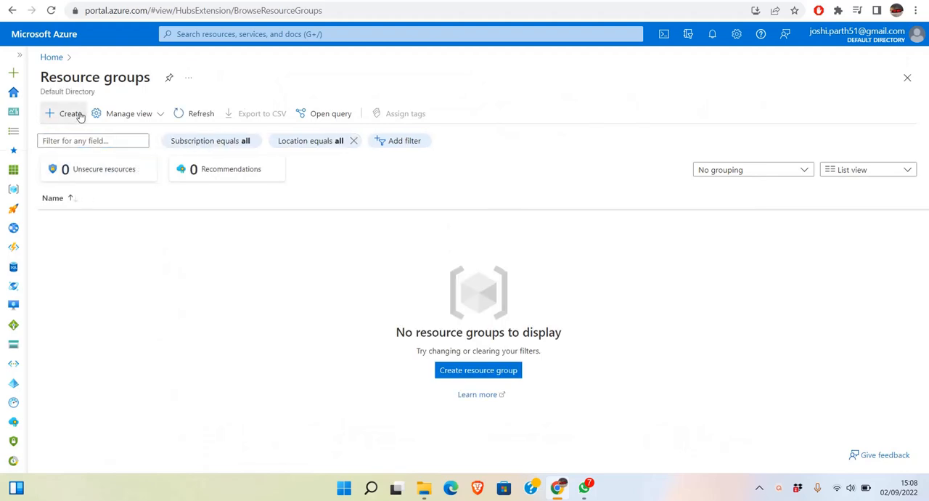
pyautogui.click(80, 116)
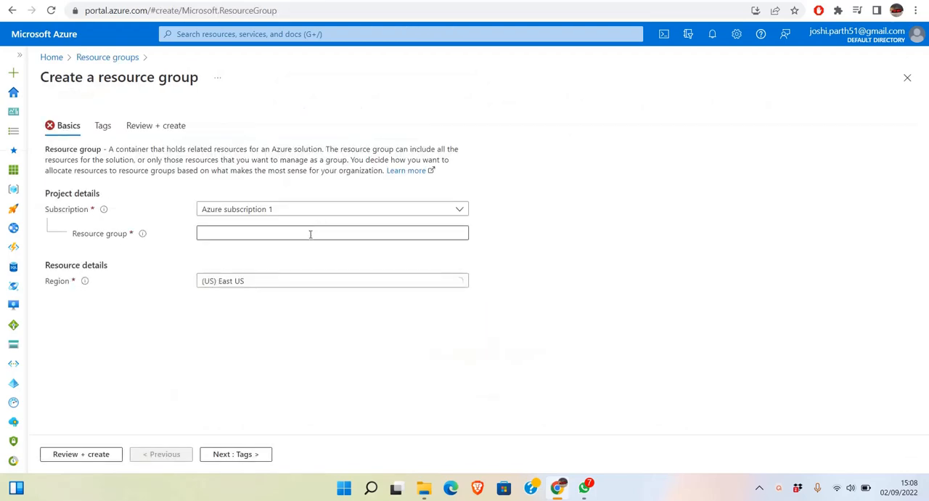
pyautogui.click(310, 233)
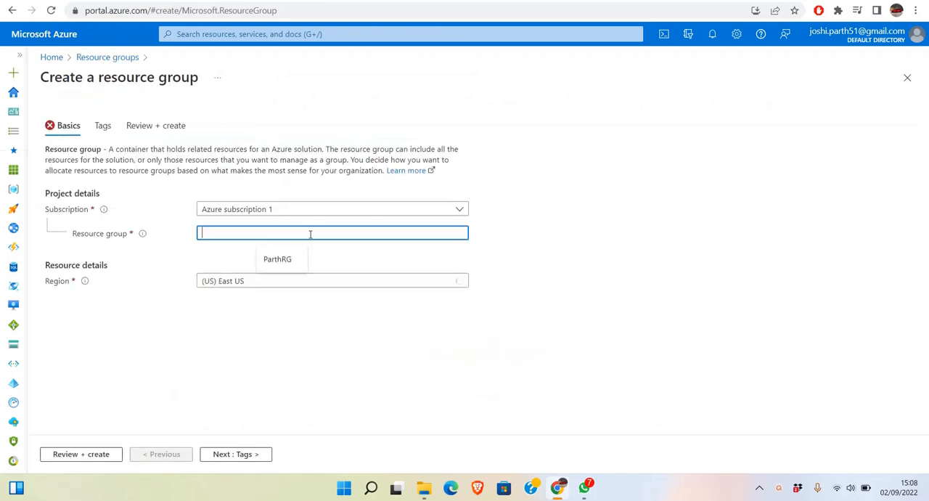
pyautogui.click(289, 268)
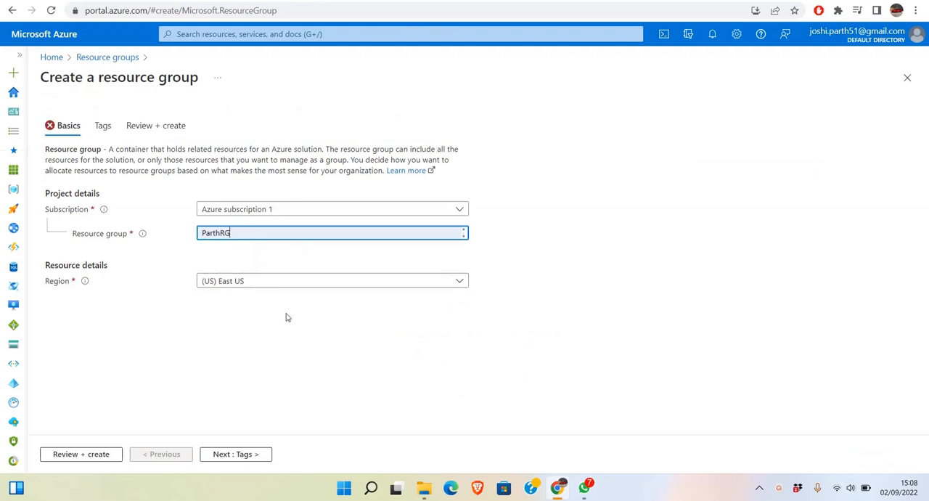
pyautogui.click(102, 453)
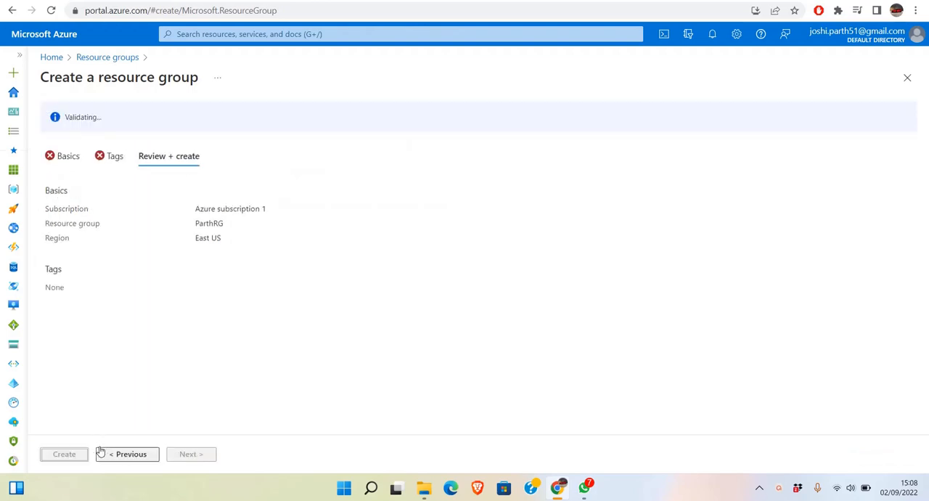
pyautogui.click(73, 454)
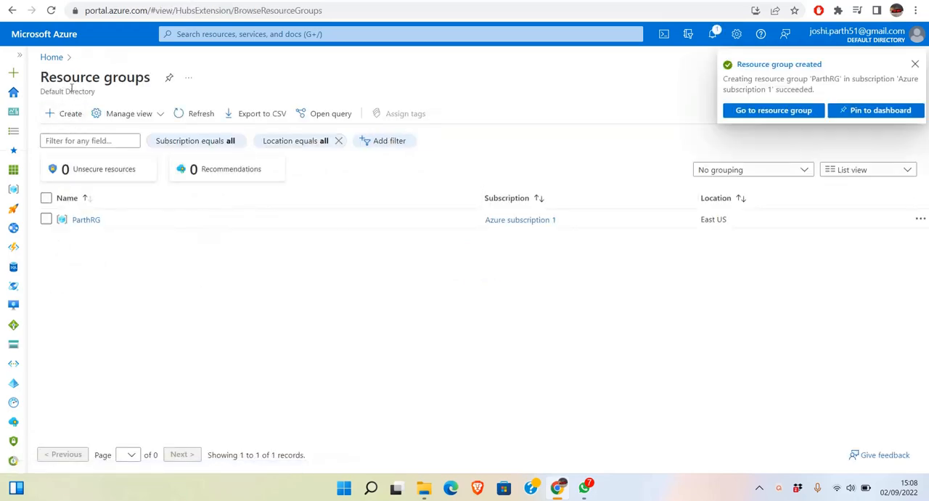
# Start creating a new Azure virtual machine and assign it to the resource group ParthRG.
pyautogui.click(61, 64)
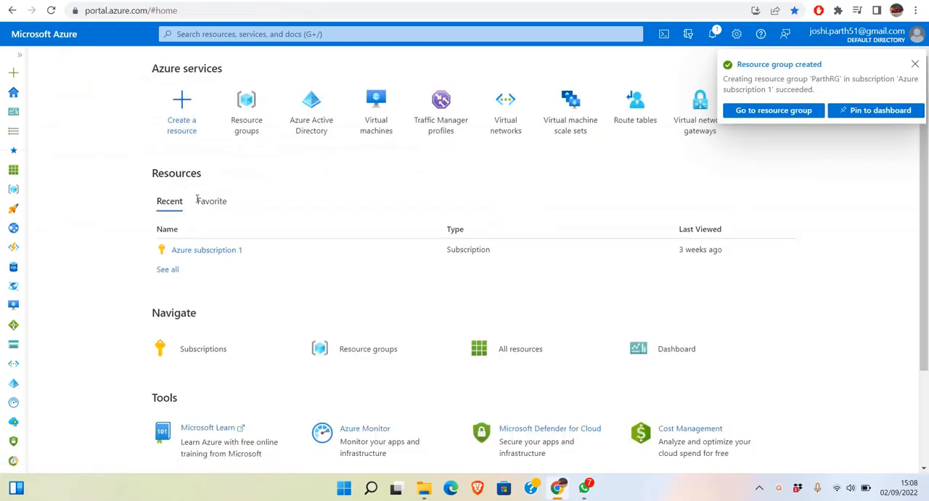
pyautogui.click(379, 131)
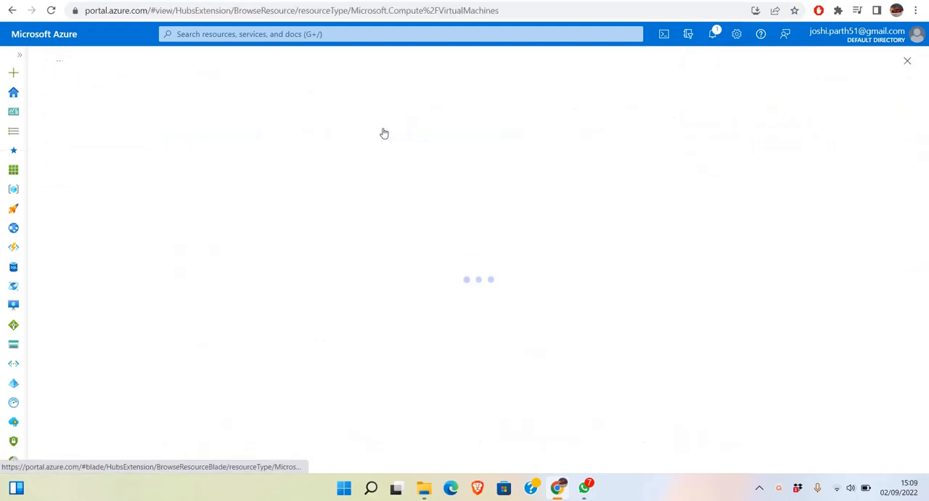
pyautogui.click(83, 113)
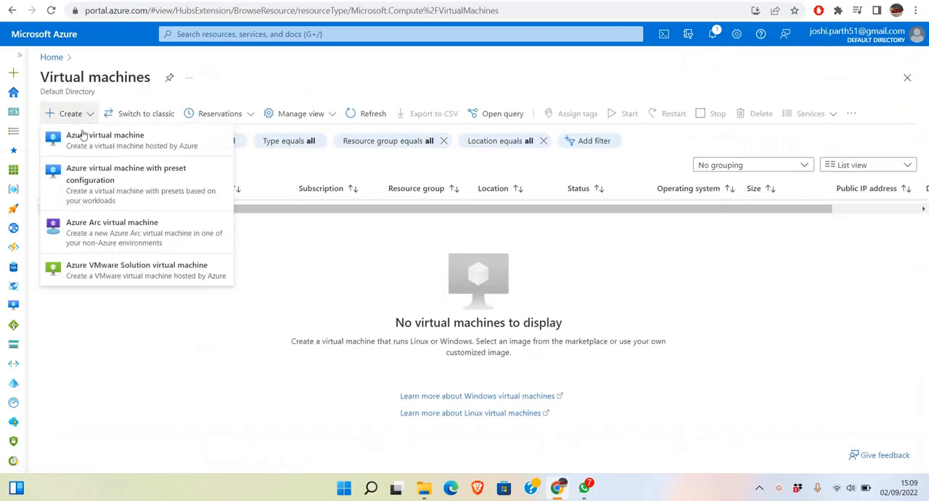
pyautogui.click(83, 139)
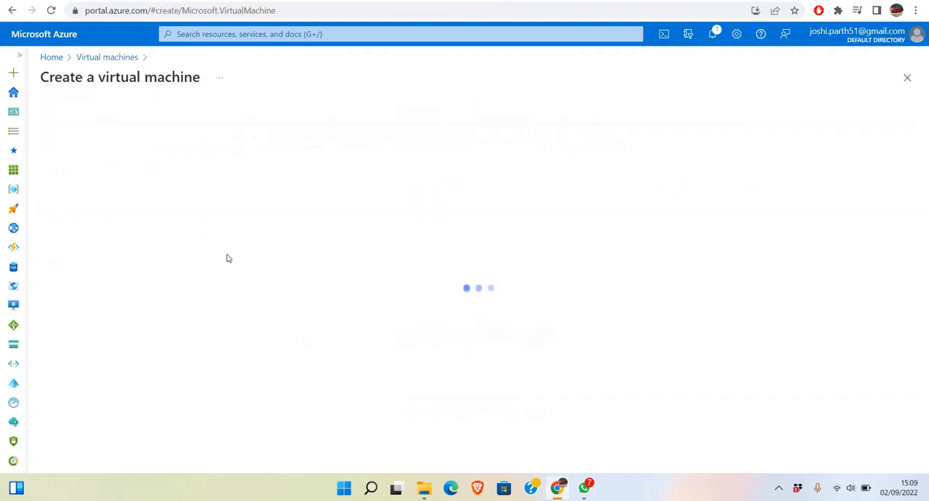
pyautogui.click(286, 271)
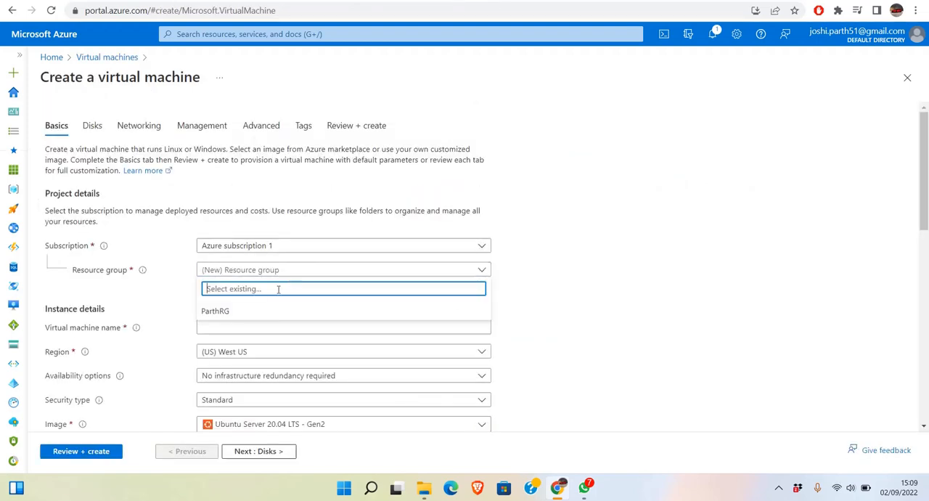
pyautogui.click(271, 310)
# Name the virtual machine ParthVm and set its availability options to "No infrastructure redundancy required".
pyautogui.click(274, 327)
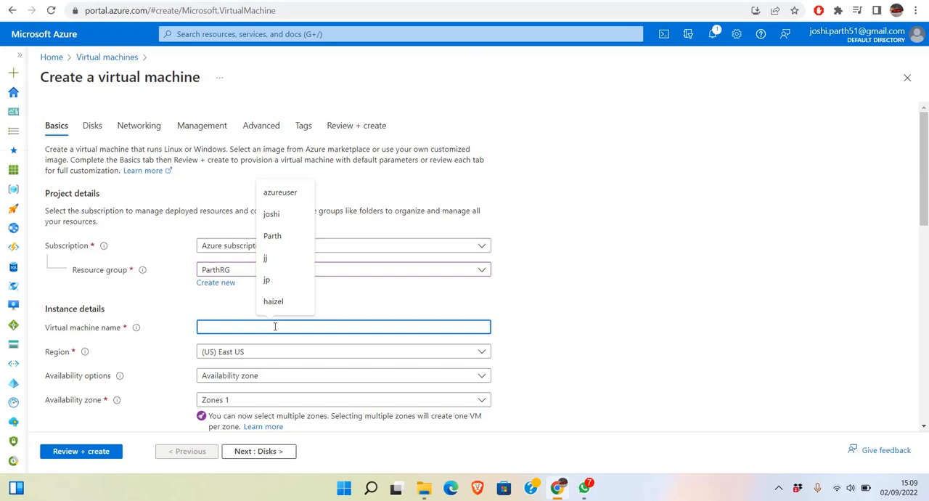
pyautogui.write('Part')
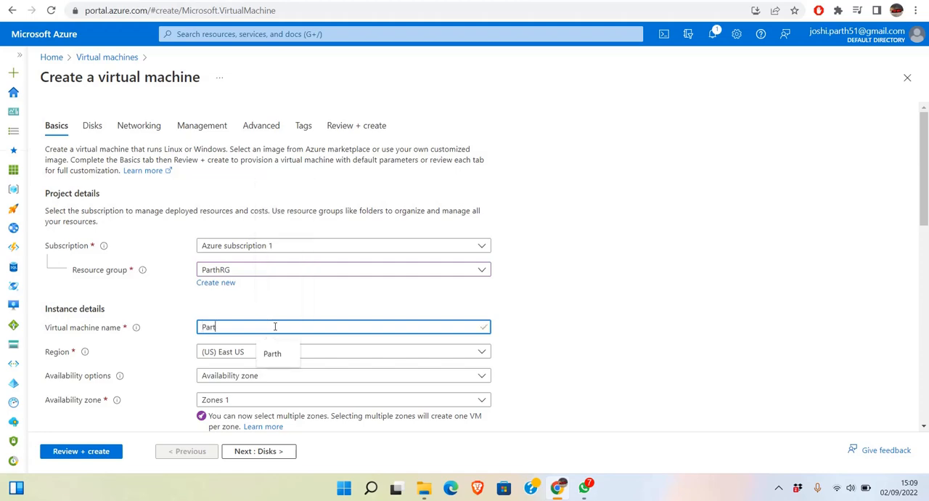
pyautogui.write('hVM')
pyautogui.click(276, 376)
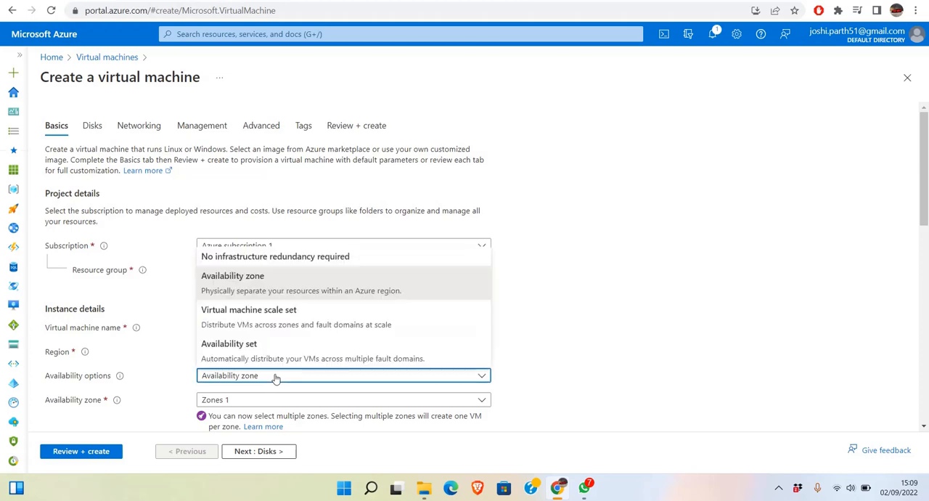
pyautogui.click(290, 261)
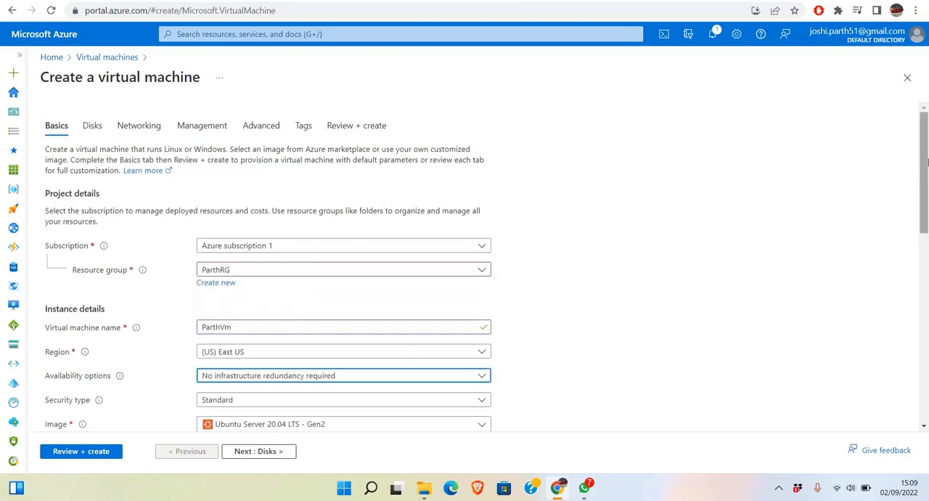
# Set the administrator account's authentication type to Password and enter the username jj.
pyautogui.scroll(-3, 927, 127)
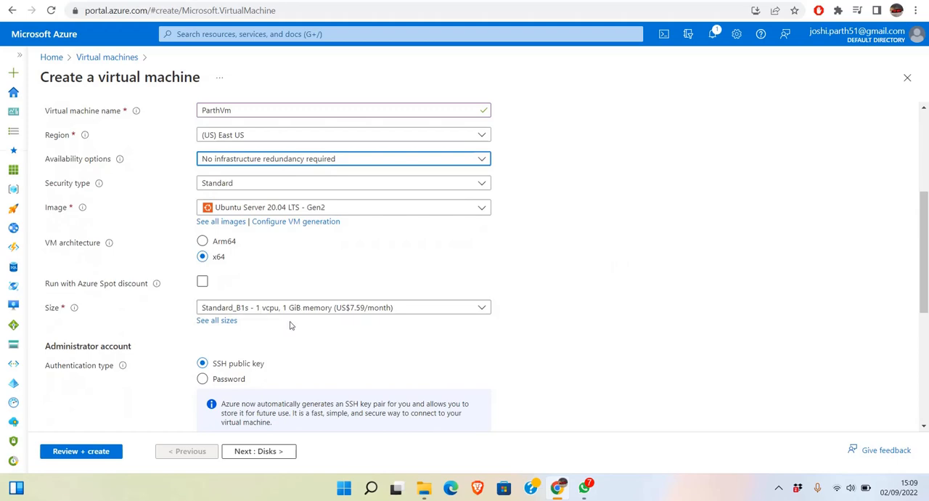
pyautogui.click(240, 379)
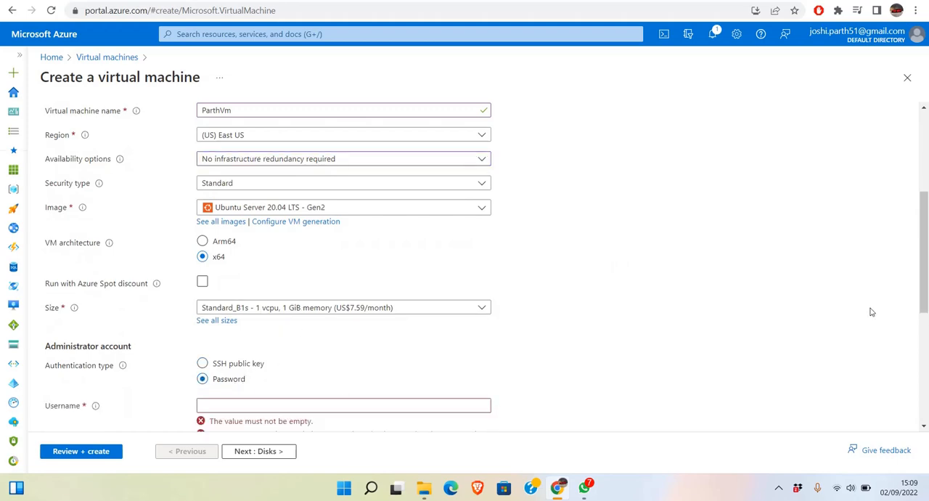
pyautogui.scroll(-3, 927, 280)
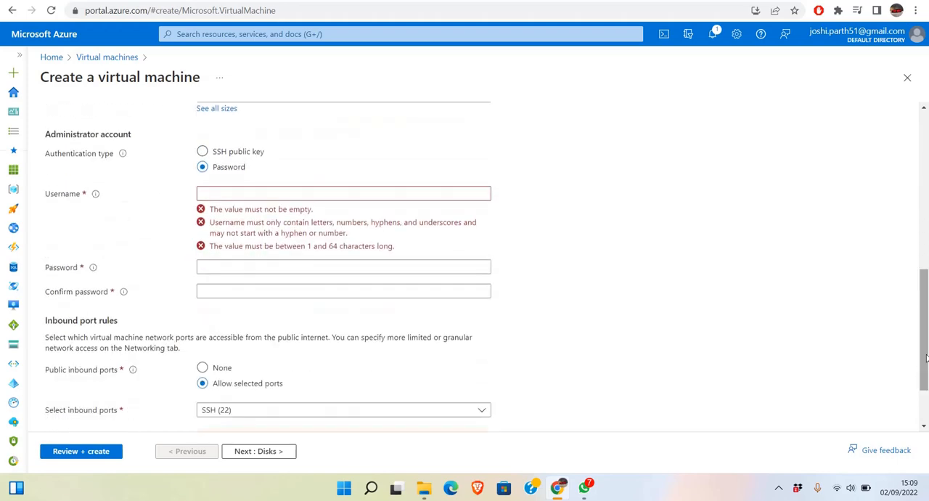
pyautogui.click(427, 197)
pyautogui.write('jj')
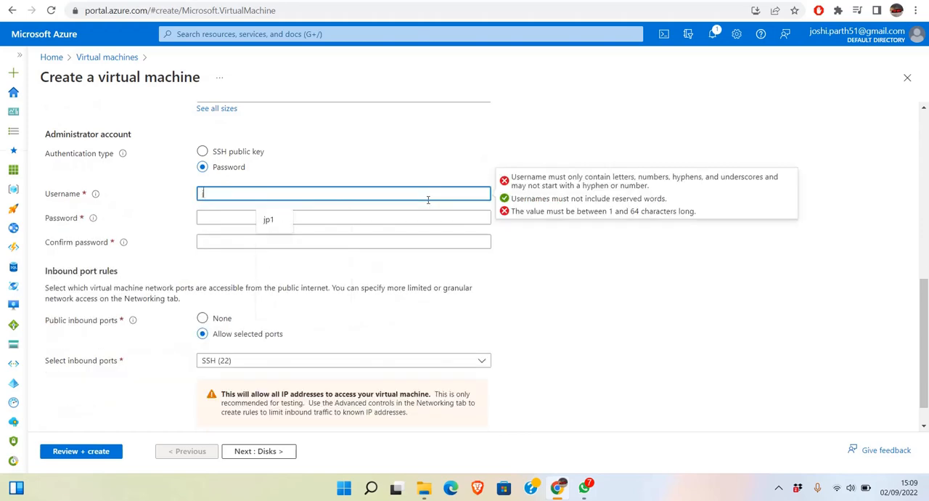
# Enter the administrator account's password and repeat it for confirmation.
pyautogui.press('Tab')
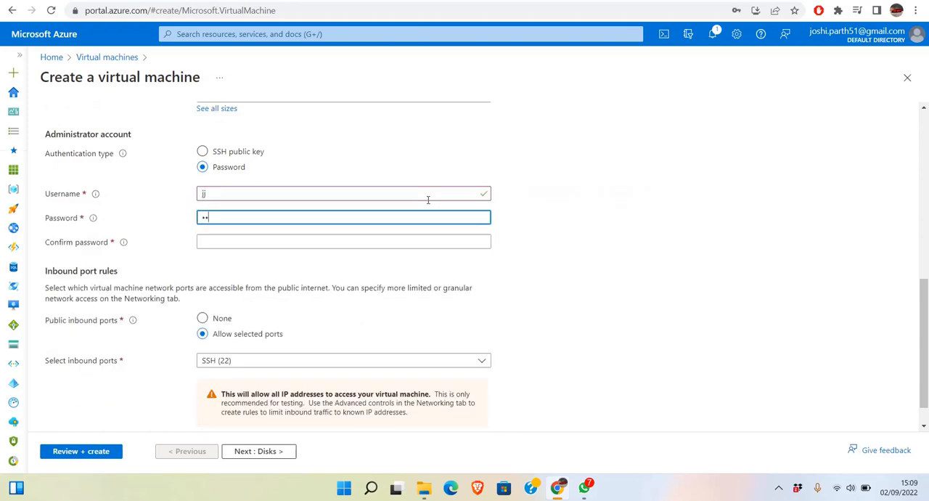
pyautogui.write('********')
pyautogui.press('Tab')
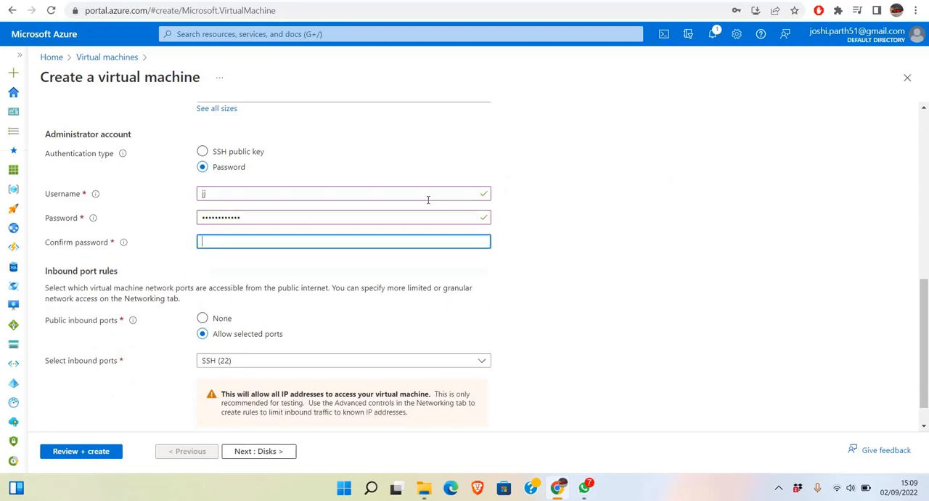
pyautogui.write('*******')
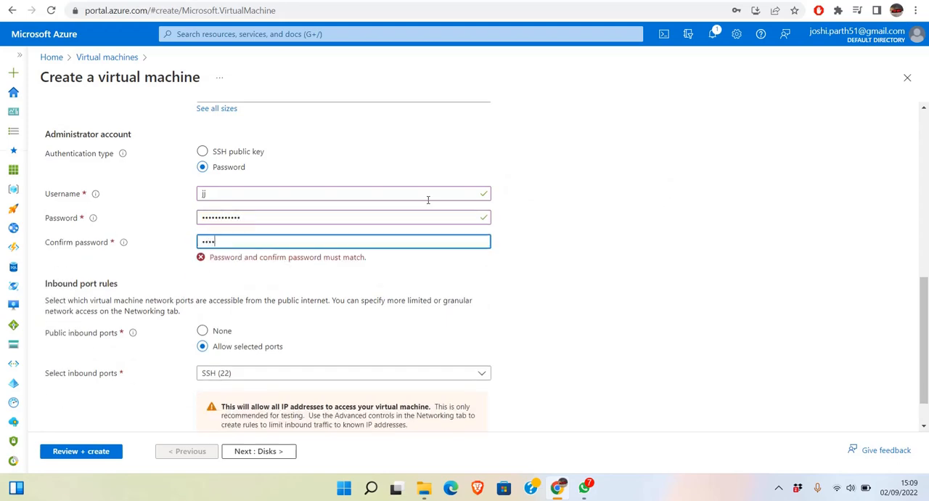
pyautogui.write('**')
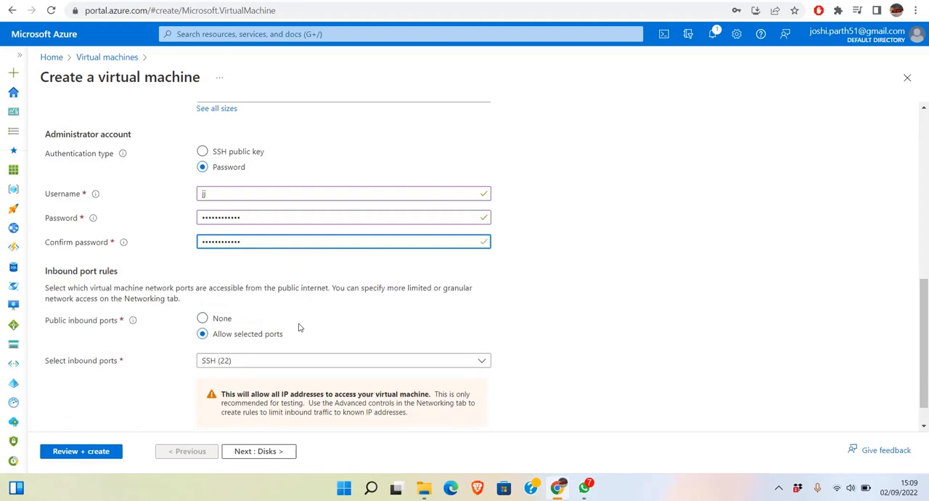
# Add HTTP (80) to the virtual machine's allowed inbound ports alongside SSH (22).
pyautogui.click(304, 360)
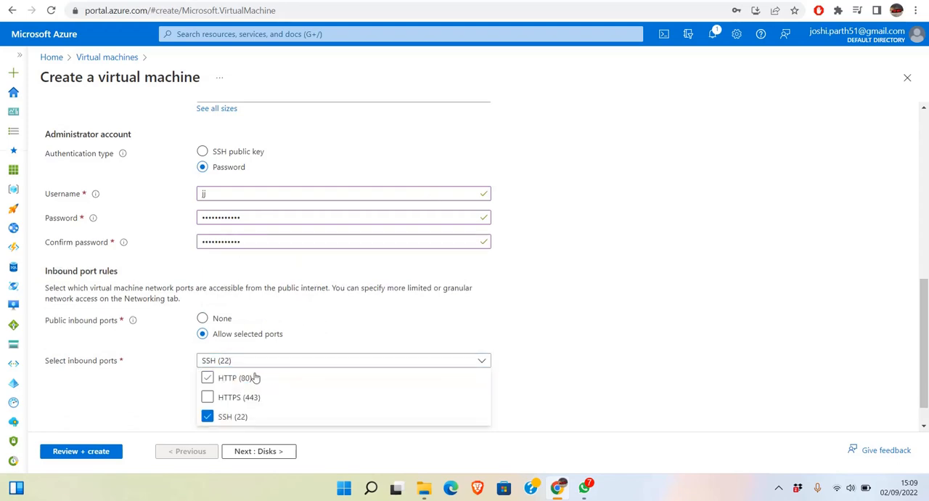
pyautogui.click(254, 377)
pyautogui.click(619, 324)
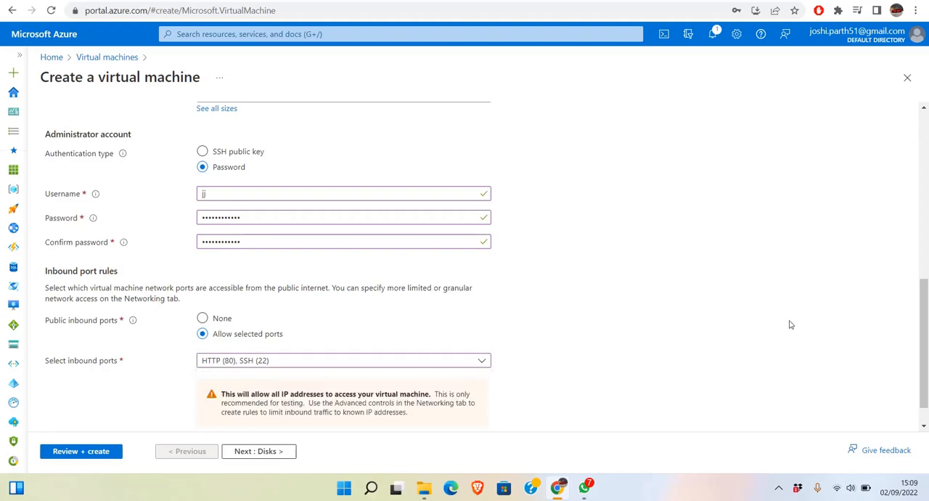
# Review the virtual machine configuration and create the virtual machine.
pyautogui.moveTo(927, 323); pyautogui.dragTo(927, 337)
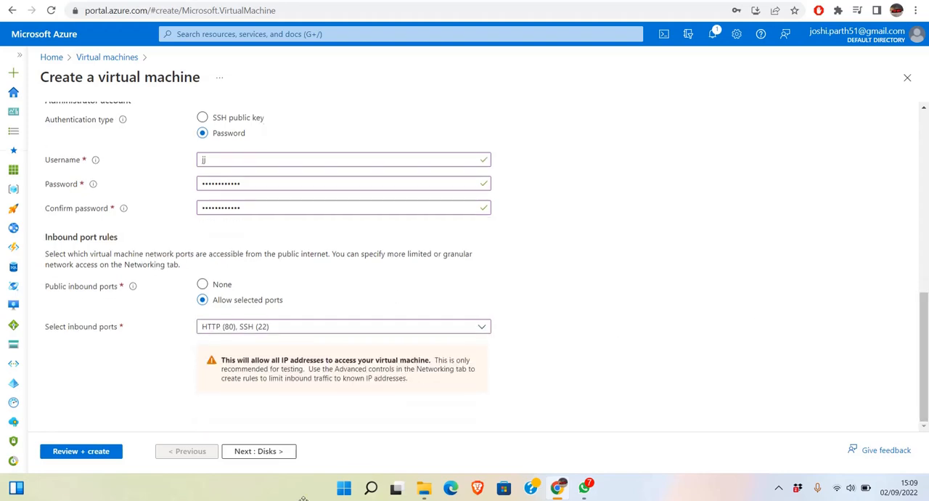
pyautogui.click(87, 453)
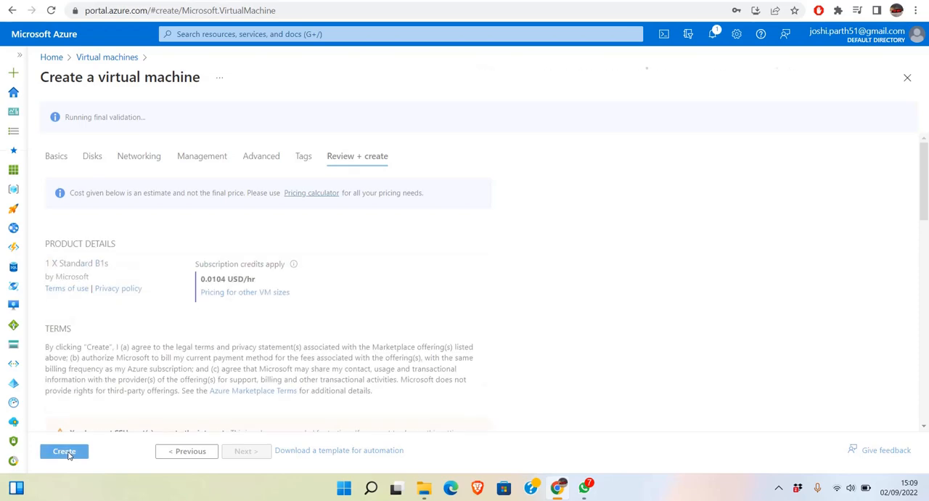
pyautogui.click(66, 452)
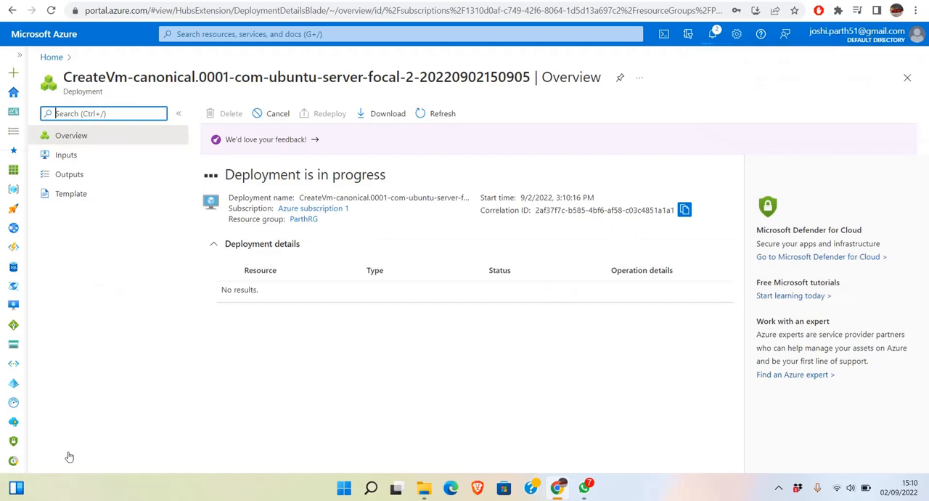
# Search the portal for "auto", open Automation Accounts, and start a new automation account in the resource group ParthRG.
pyautogui.click(52, 57)
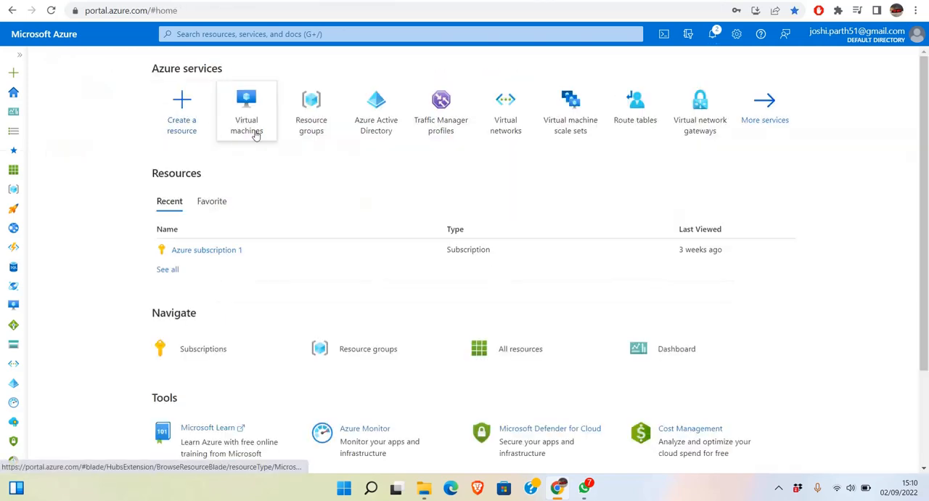
pyautogui.click(291, 34)
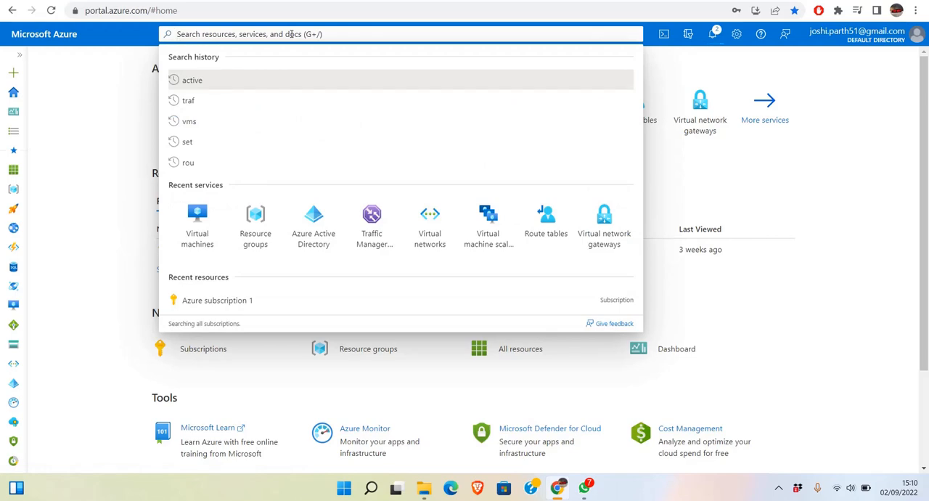
pyautogui.write('auto')
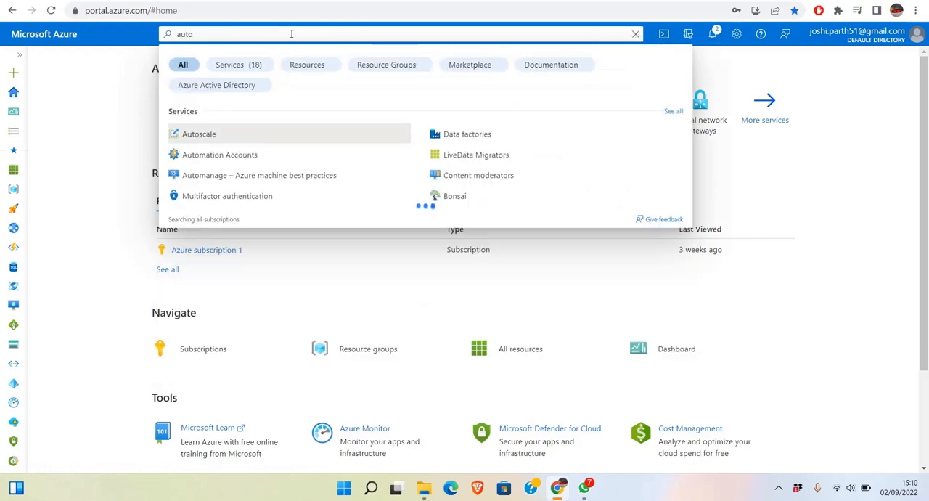
pyautogui.click(231, 154)
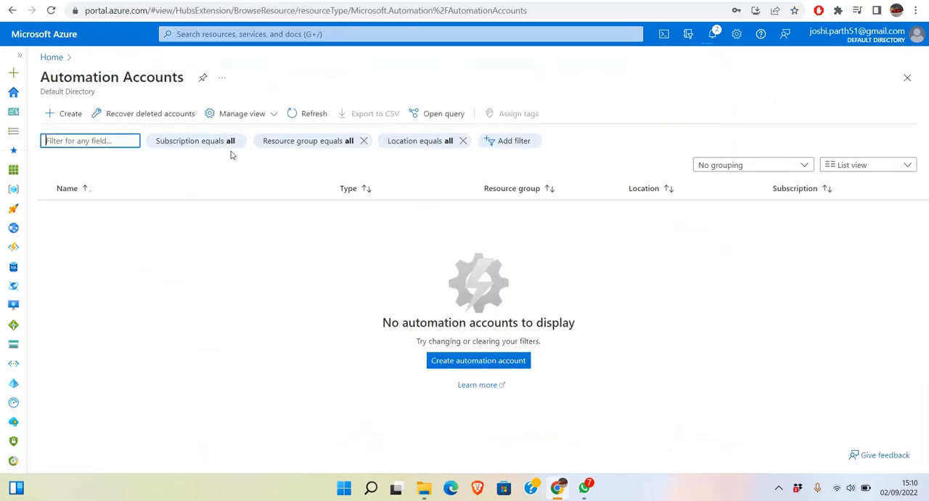
pyautogui.click(72, 114)
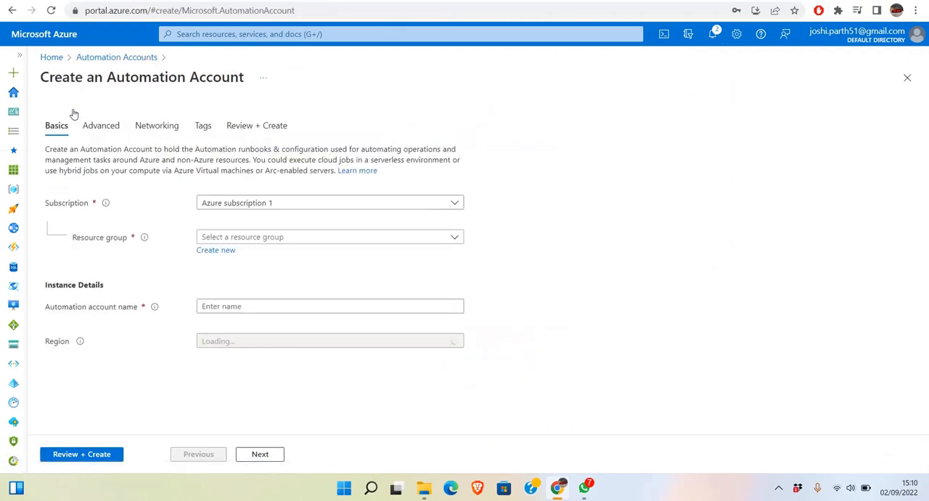
pyautogui.click(249, 237)
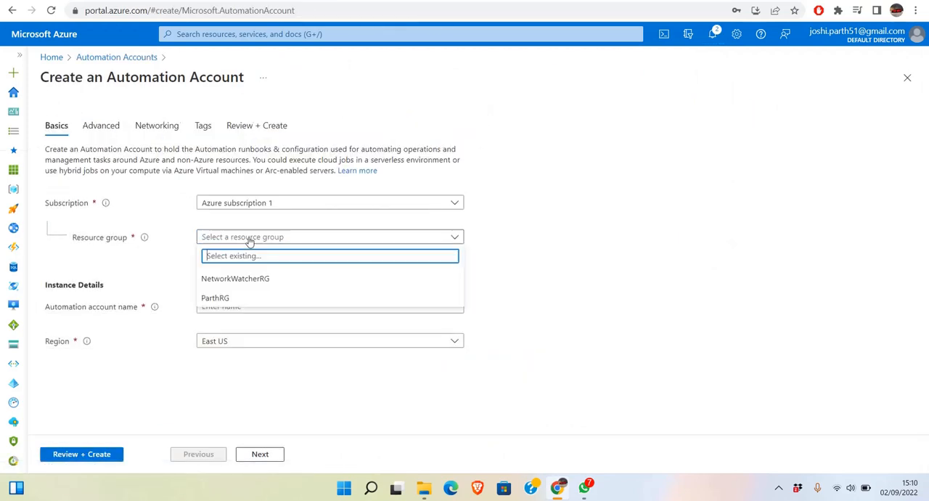
pyautogui.click(237, 300)
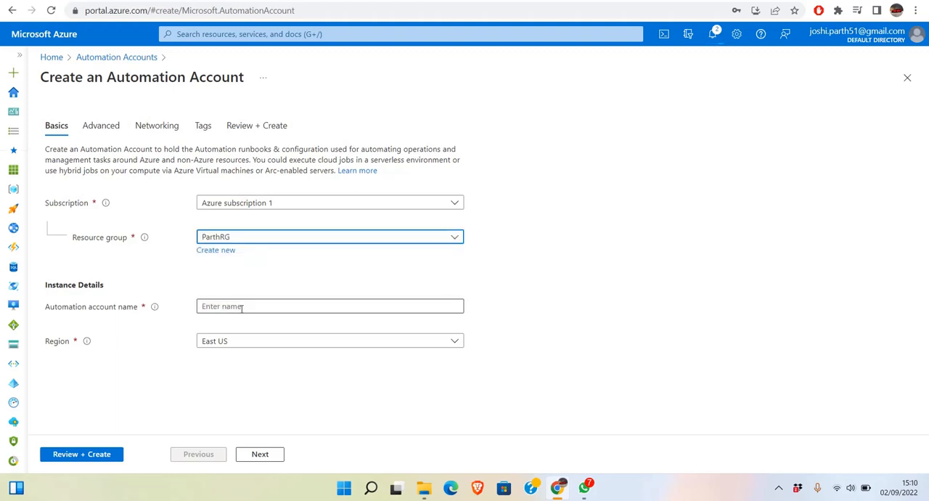
# Name the automation account Auto123 and proceed to its managed identity settings.
pyautogui.click(242, 306)
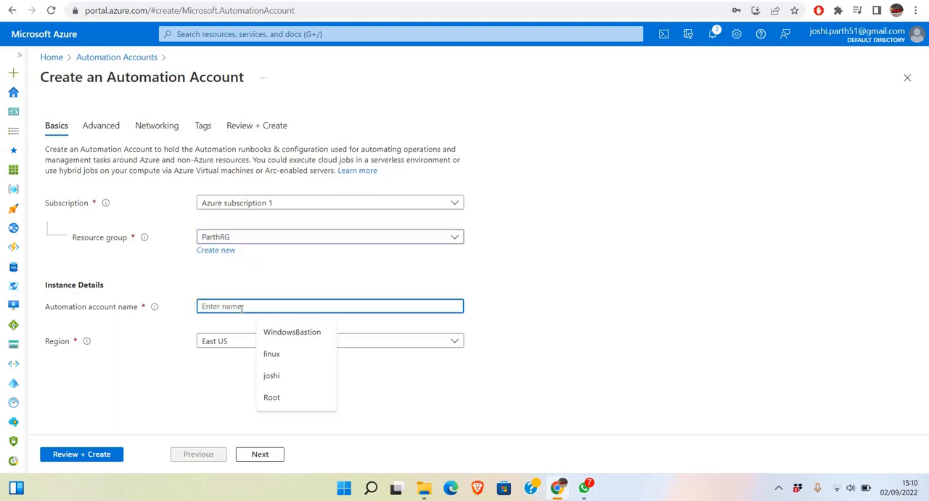
pyautogui.write('Auto')
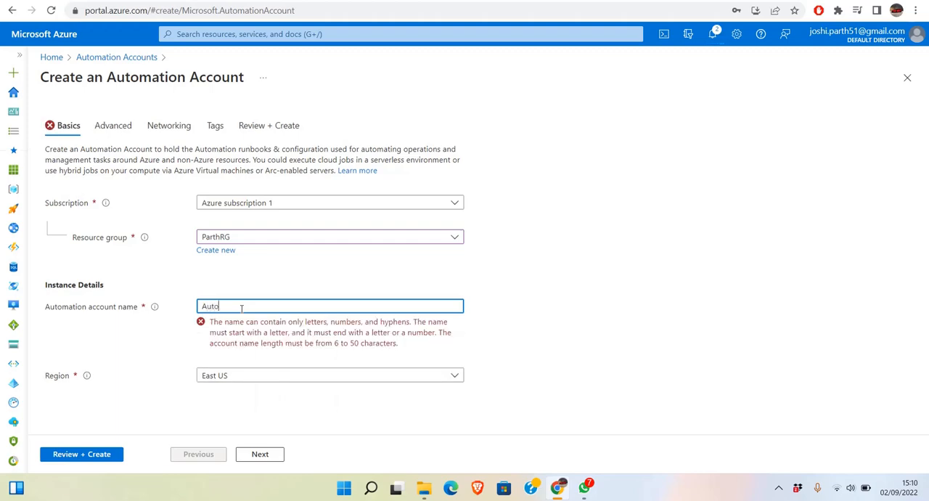
pyautogui.write('123')
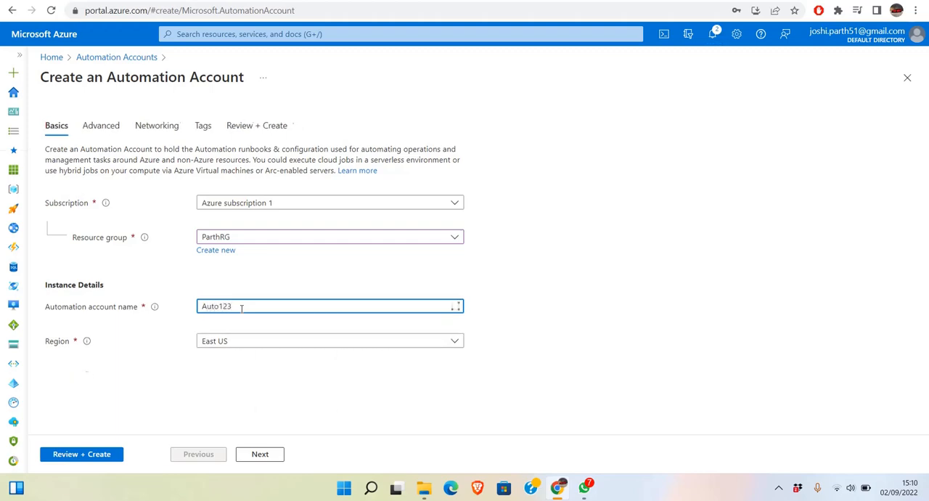
pyautogui.click(251, 451)
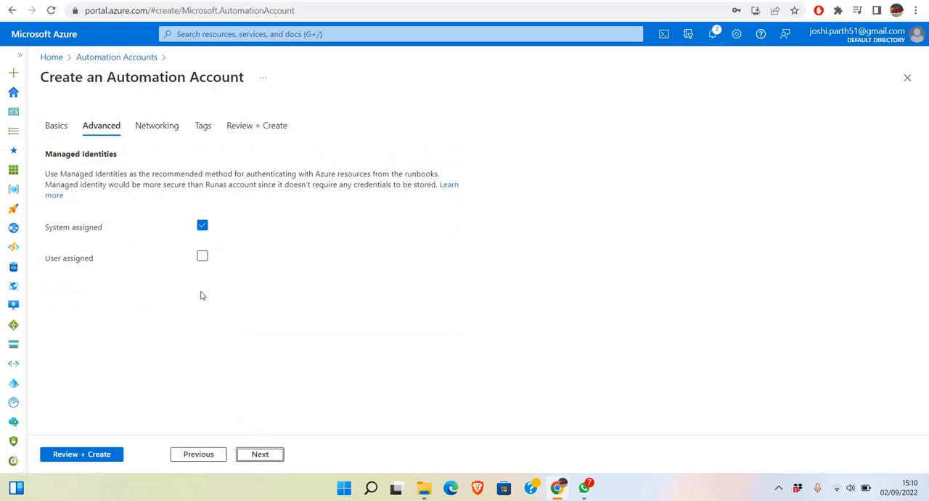
# Leave only the system-assigned identity enabled, accept public access, and create the automation account.
pyautogui.click(204, 258)
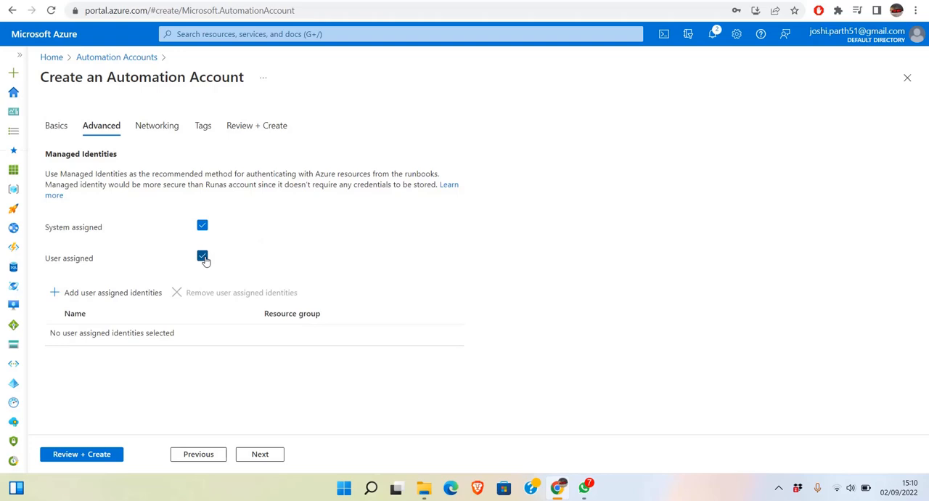
pyautogui.click(204, 259)
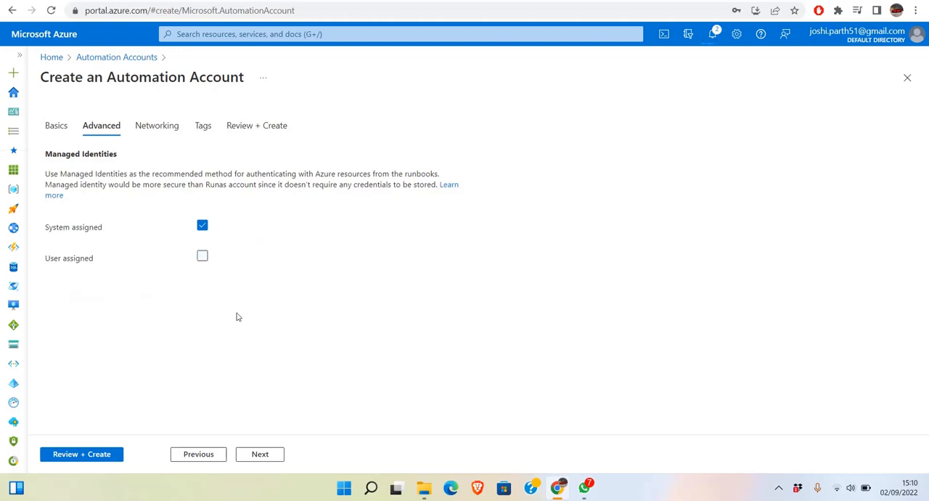
pyautogui.click(247, 454)
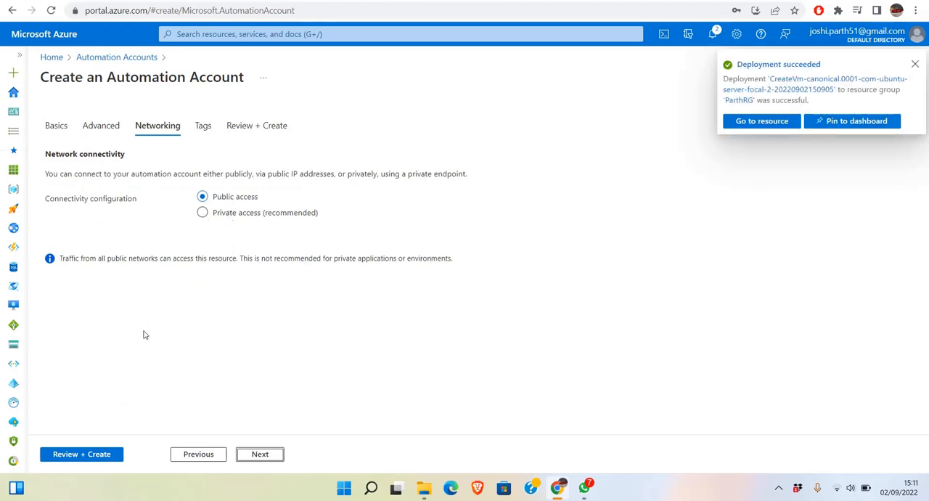
pyautogui.click(102, 455)
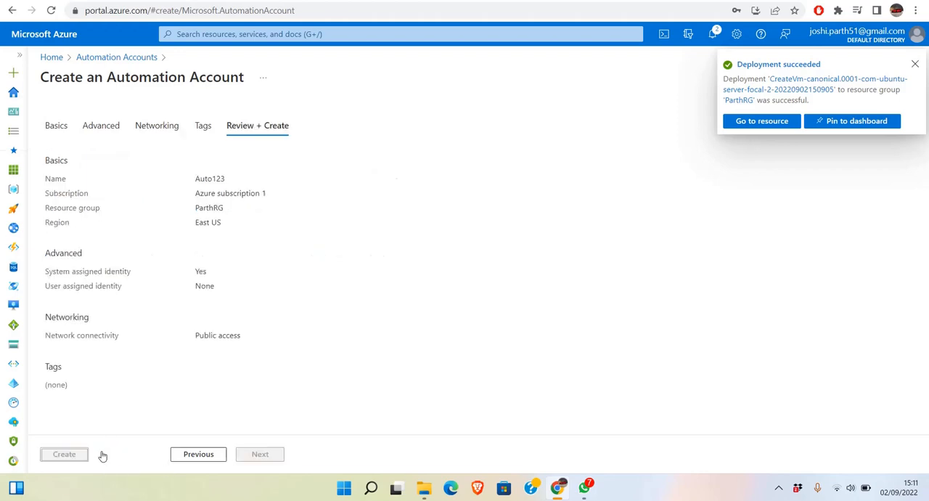
pyautogui.click(80, 455)
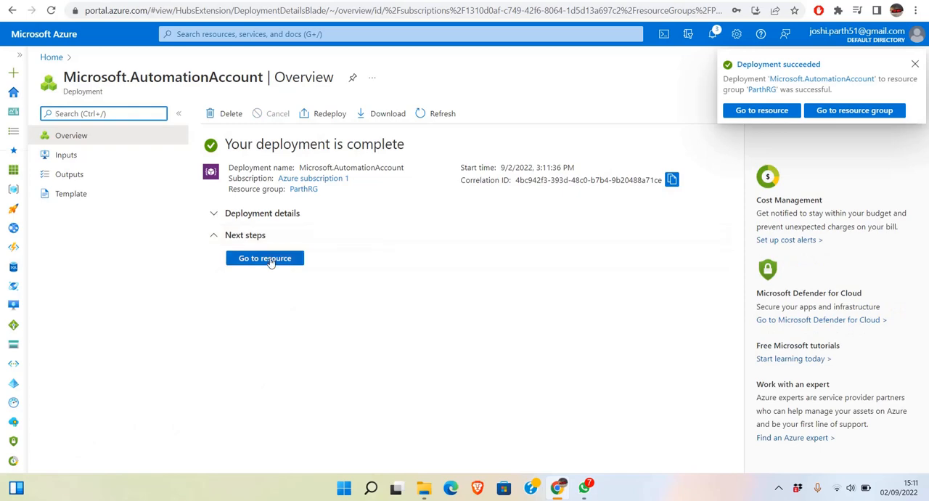
# Open the deployed Auto123 automation account and create an Azure Run As Account for it.
pyautogui.click(271, 261)
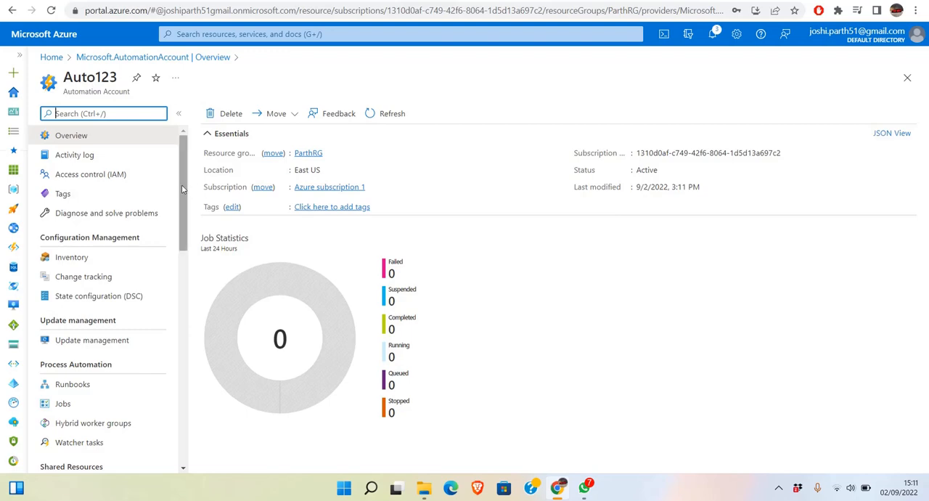
pyautogui.moveTo(182, 184); pyautogui.dragTo(180, 380)
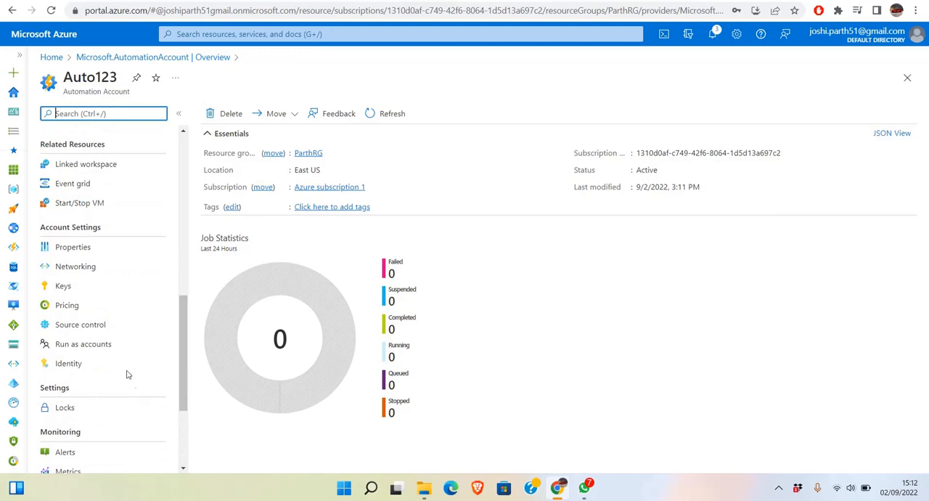
pyautogui.click(111, 343)
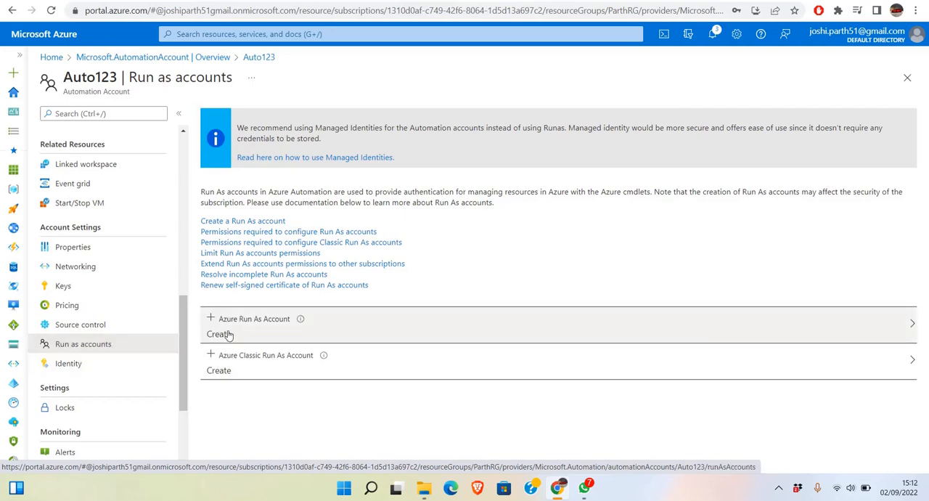
pyautogui.click(220, 334)
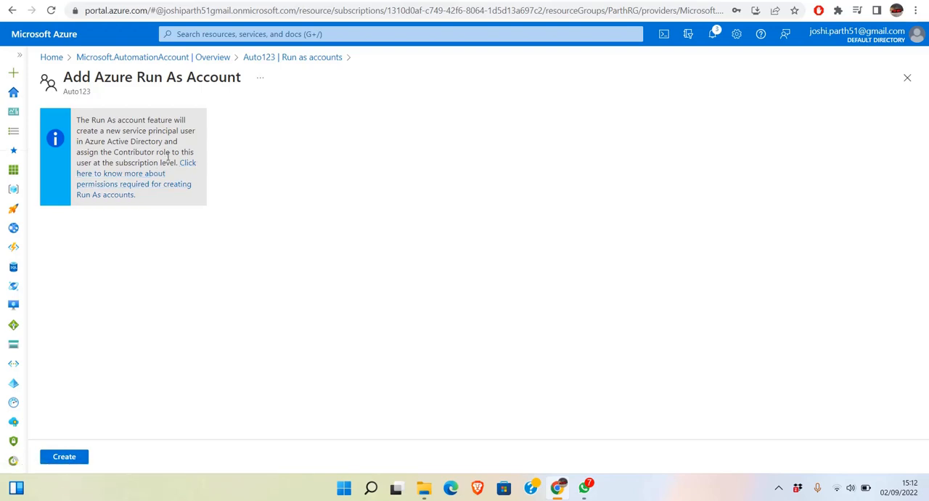
pyautogui.click(64, 456)
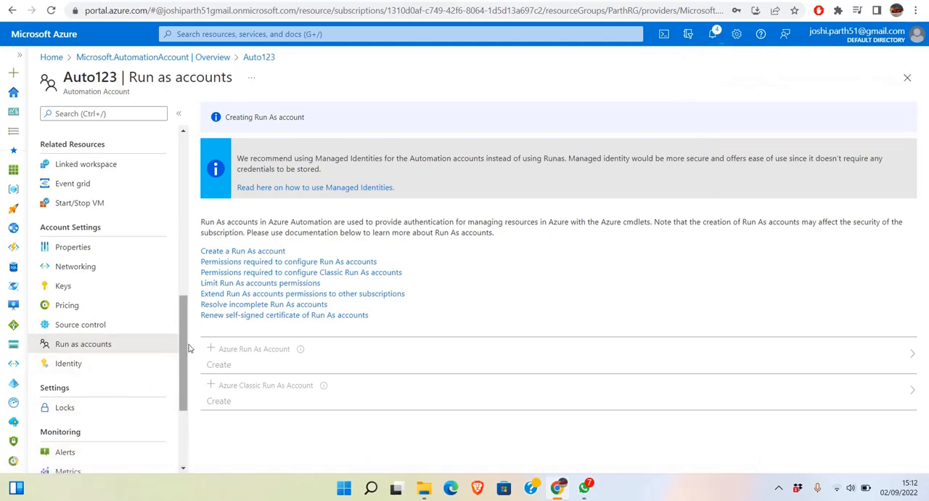
# Open the runbooks of Auto123 and start a new runbook named runbook1.
pyautogui.moveTo(187, 348); pyautogui.dragTo(199, 216)
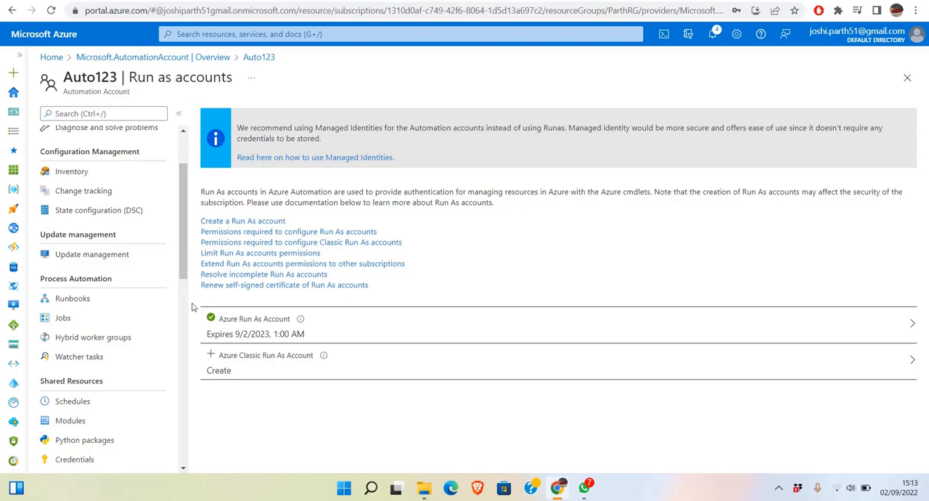
pyautogui.click(121, 303)
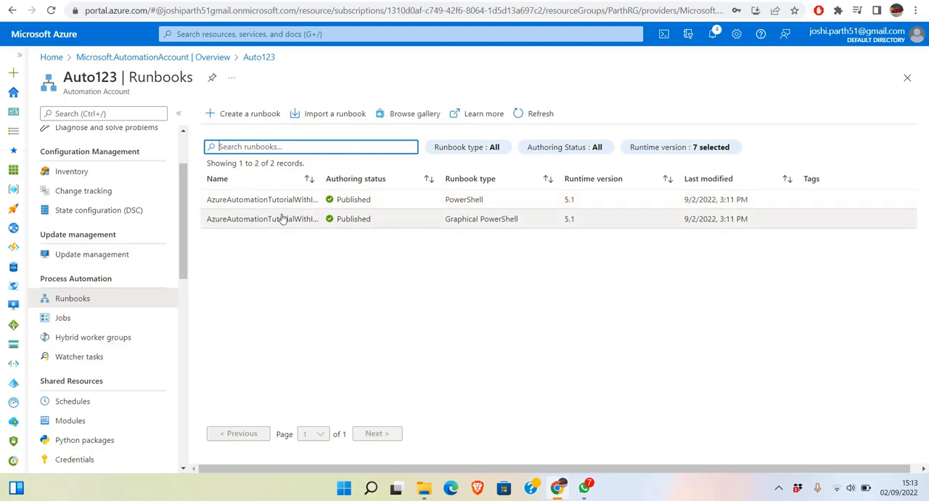
pyautogui.click(251, 115)
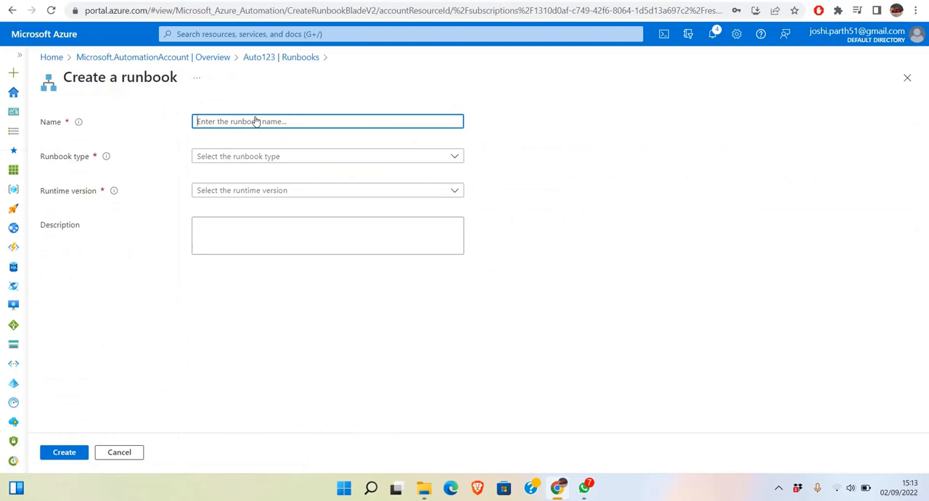
pyautogui.write('Ru')
pyautogui.press('BackSpace')
pyautogui.press('BackSpace')
pyautogui.write('runbook')
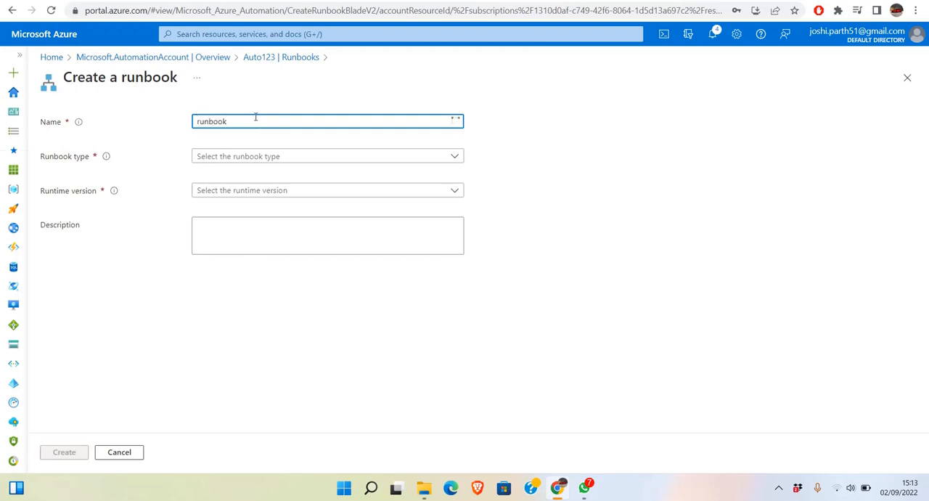
pyautogui.write('1')
# Set the runbook type to PowerShell with runtime version 5.1 and create the runbook.
pyautogui.click(255, 154)
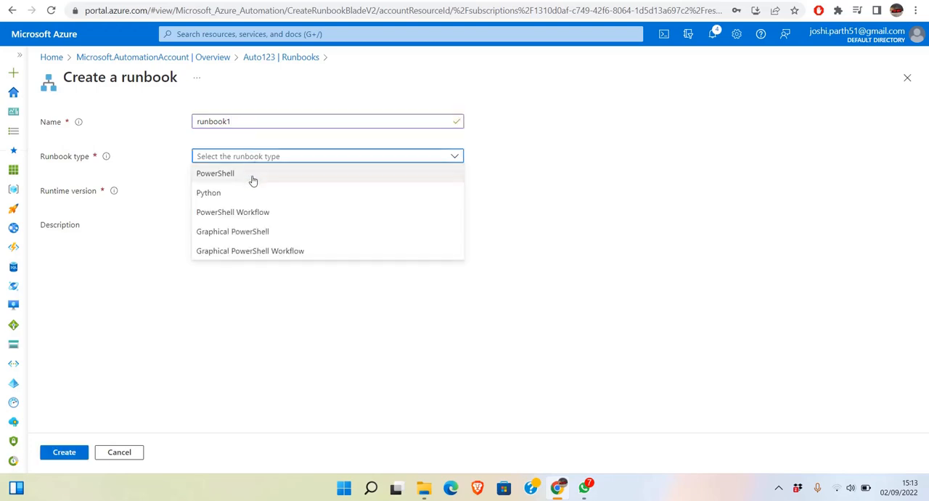
pyautogui.click(252, 176)
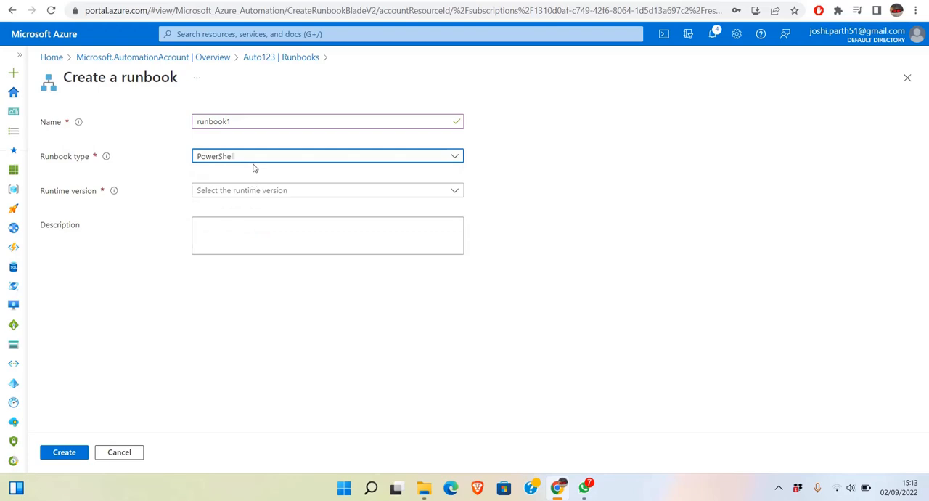
pyautogui.click(256, 157)
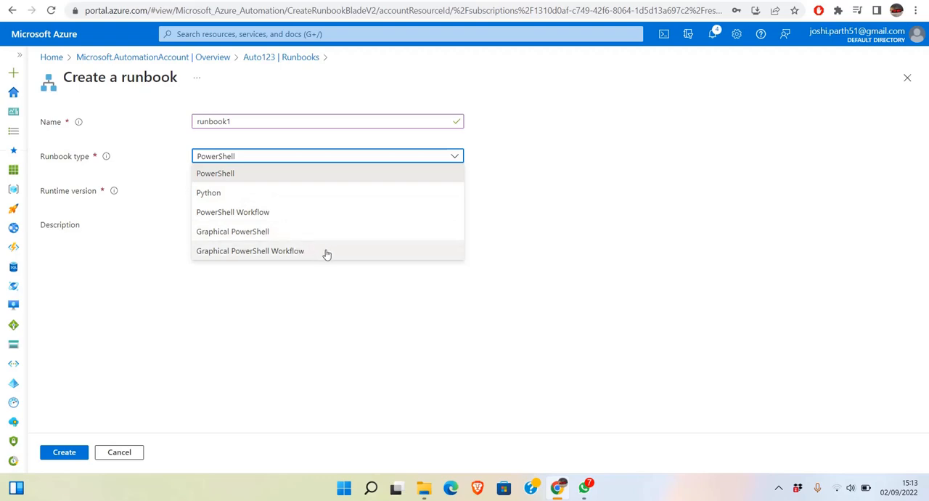
pyautogui.click(257, 174)
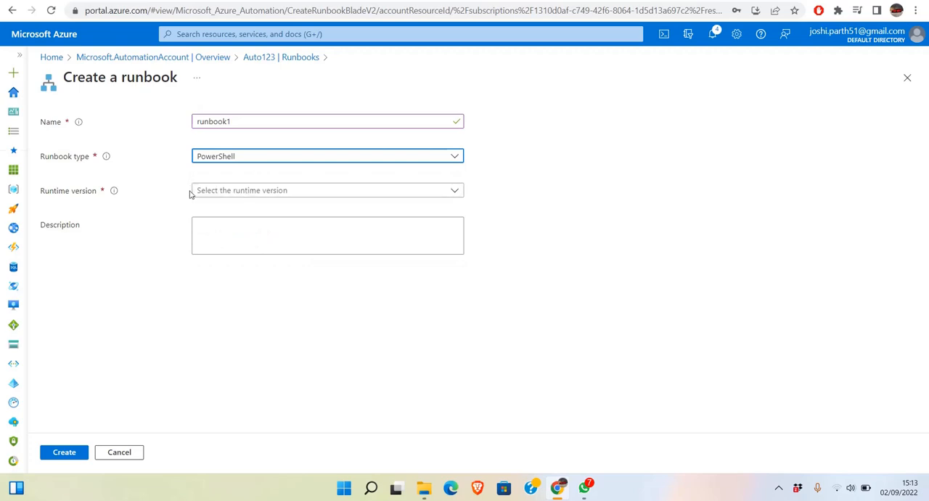
pyautogui.click(211, 191)
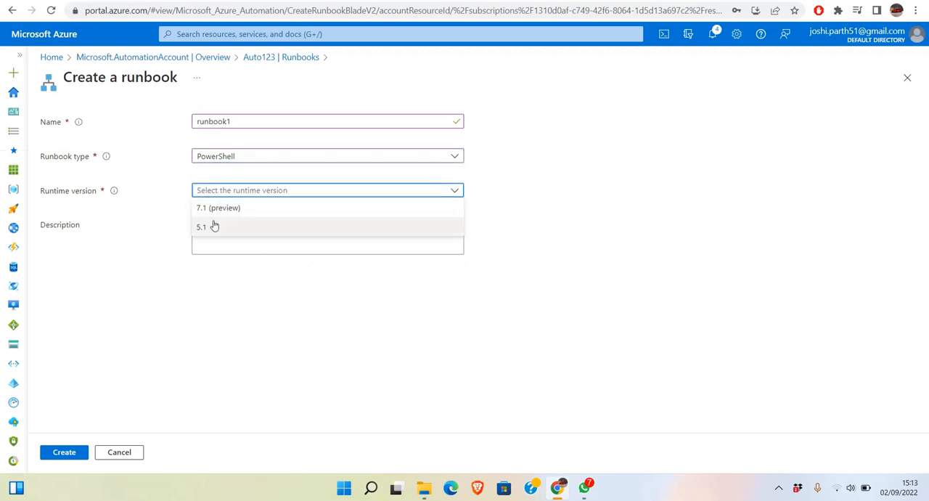
pyautogui.click(213, 227)
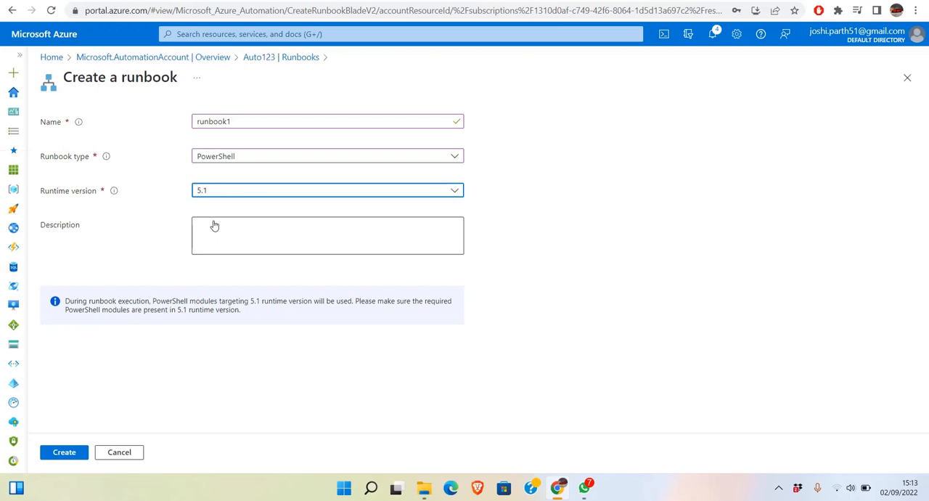
pyautogui.click(214, 223)
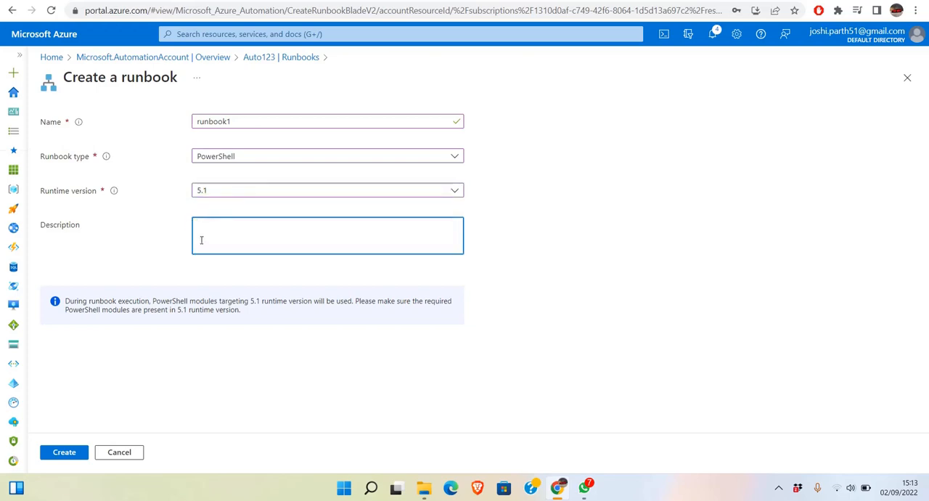
pyautogui.click(62, 453)
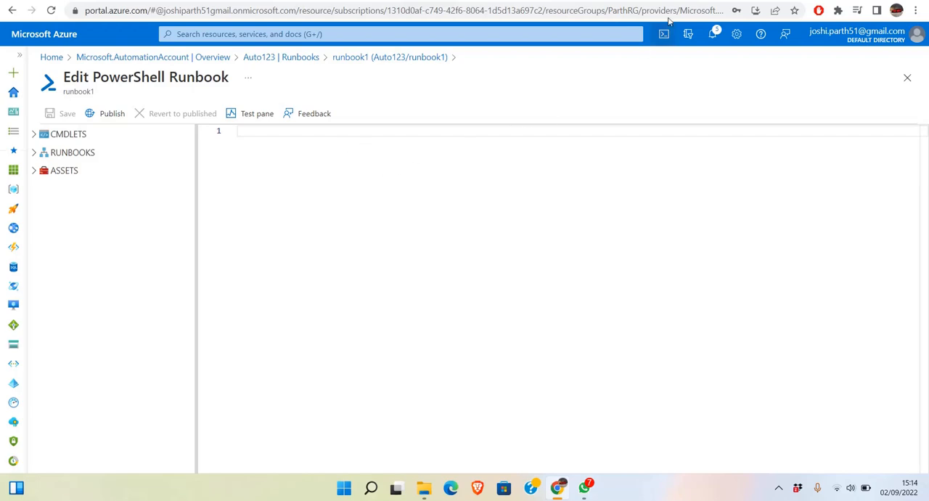
# Switch to the blog article on scheduling start and stop of Azure virtual machines and look through its PowerShell code.
pyautogui.click(705, 1)
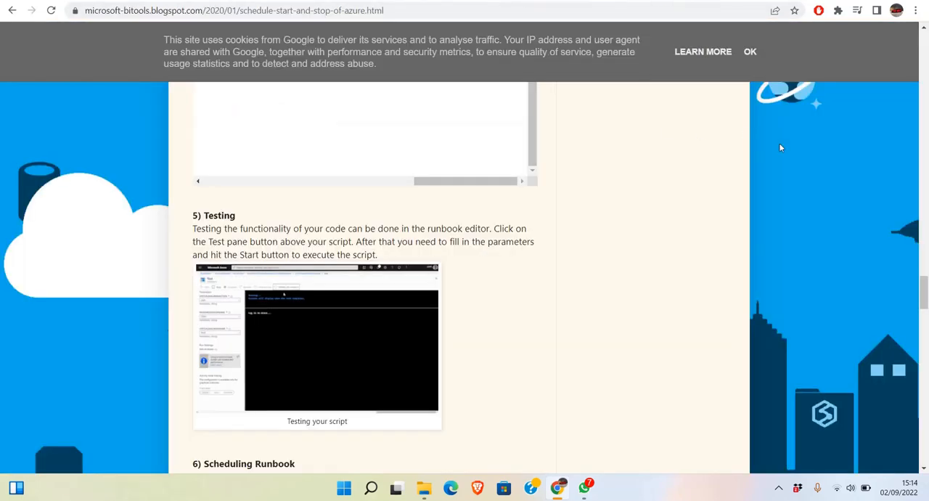
pyautogui.moveTo(924, 298); pyautogui.dragTo(916, 272)
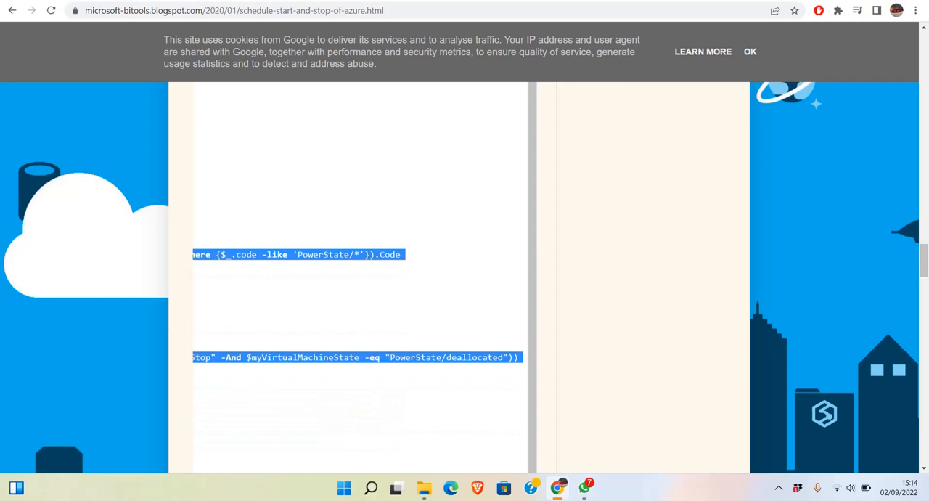
pyautogui.click(379, 368)
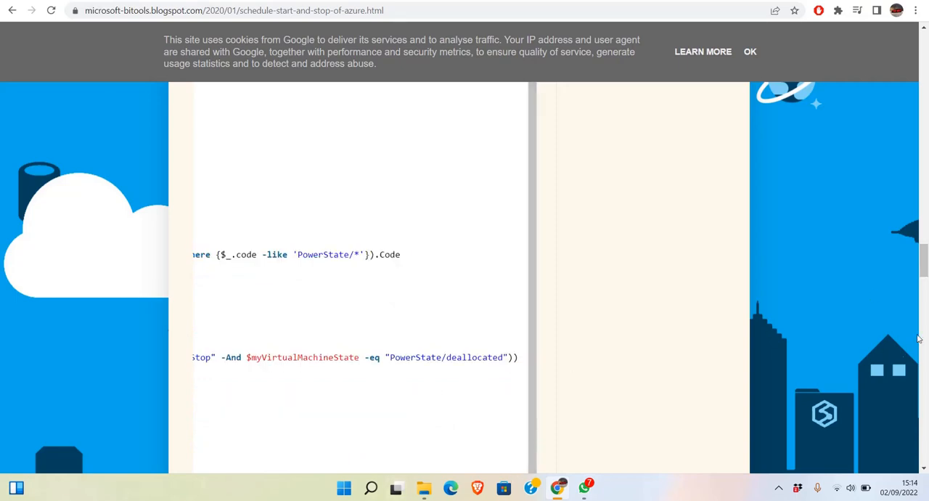
pyautogui.scroll(-1, 924, 269)
pyautogui.scroll(-4, 924, 269)
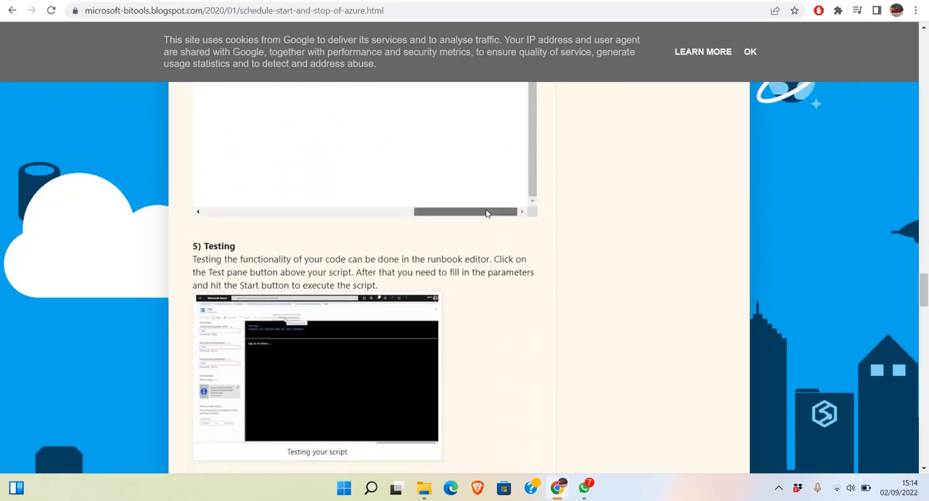
pyautogui.moveTo(487, 211); pyautogui.dragTo(469, 212)
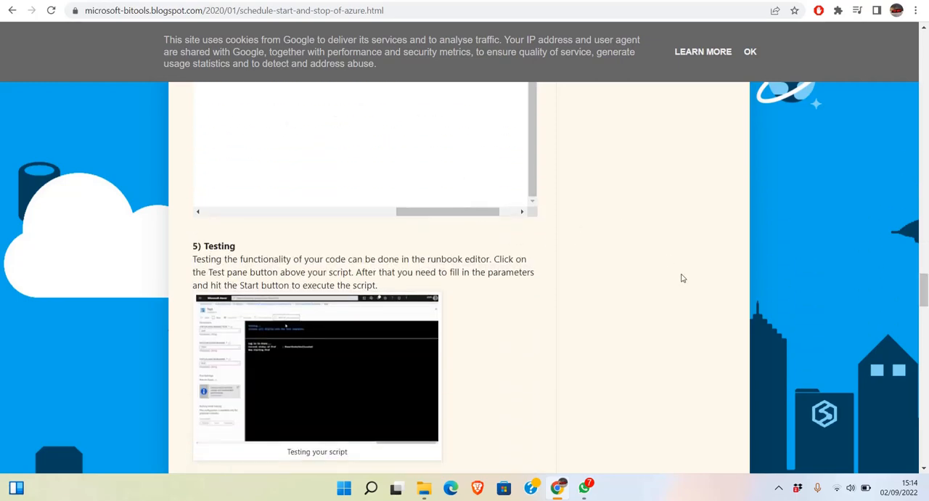
pyautogui.scroll(3, 682, 278)
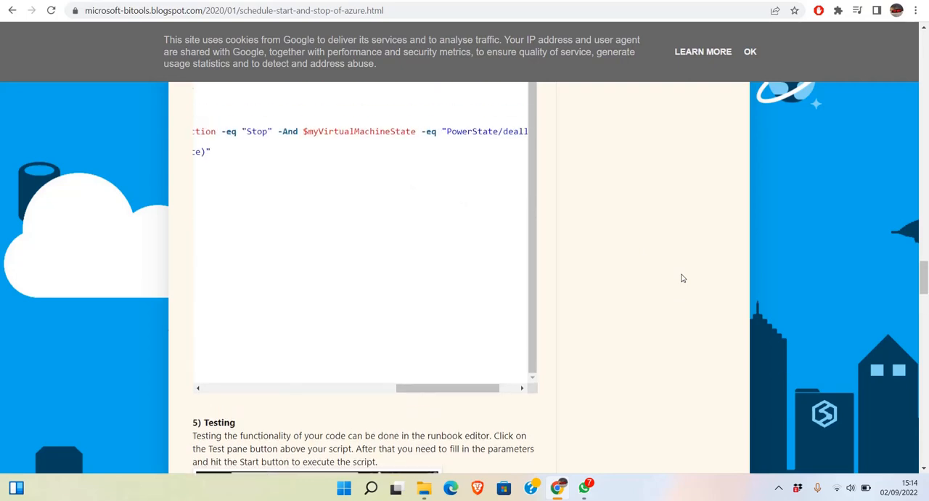
pyautogui.moveTo(407, 389); pyautogui.dragTo(332, 415)
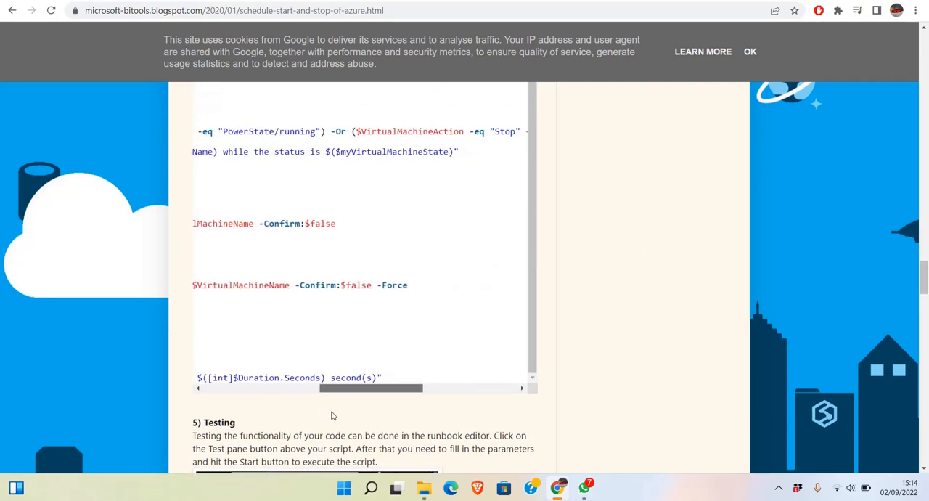
pyautogui.moveTo(398, 381); pyautogui.dragTo(227, 93)
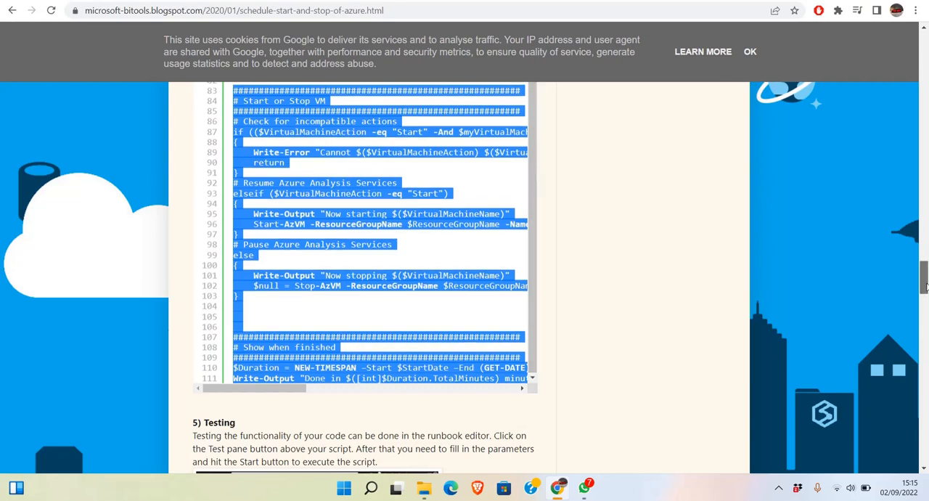
pyautogui.moveTo(925, 282); pyautogui.dragTo(925, 265)
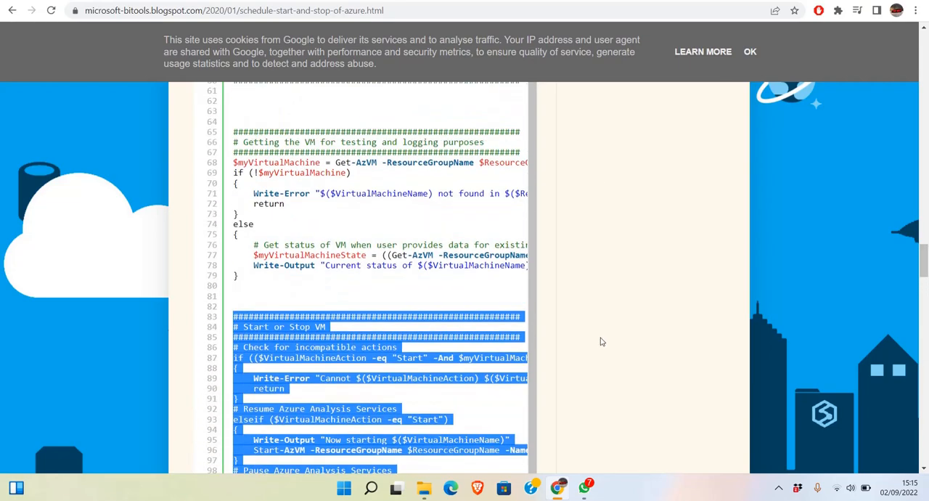
pyautogui.hotkey('shift', 'Up')
pyautogui.hotkey('shift', 'Up')
pyautogui.hotkey('shift', 'Up')
pyautogui.hotkey('shift', 'Up')
pyautogui.hotkey('shift', 'Up')
pyautogui.hotkey('shift', 'Up')
pyautogui.hotkey('shift', 'Up')
pyautogui.hotkey('shift', 'Up')
pyautogui.hotkey('shift', 'Up')
pyautogui.hotkey('shift', 'Up')
pyautogui.hotkey('shift', 'Up')
pyautogui.hotkey('shift', 'Up')
pyautogui.hotkey('shift', 'Up')
pyautogui.hotkey('shift', 'Up')
pyautogui.hotkey('shift', 'Up')
pyautogui.hotkey('shift', 'Up')
pyautogui.hotkey('shift', 'Up')
pyautogui.hotkey('shift', 'Up')
pyautogui.hotkey('shift', 'Up')
pyautogui.hotkey('shift', 'Up')
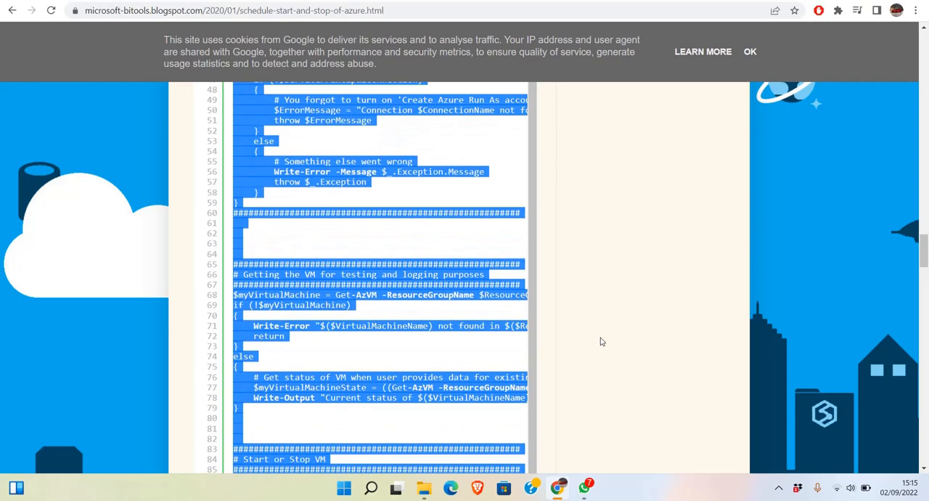
pyautogui.hotkey('shift', 'Up')
pyautogui.hotkey('shift', 'Up')
pyautogui.hotkey('shift', 'Up')
pyautogui.hotkey('shift', 'Up')
pyautogui.hotkey('shift', 'Up')
pyautogui.hotkey('shift', 'Up')
pyautogui.hotkey('shift', 'Up')
pyautogui.hotkey('shift', 'Up')
pyautogui.hotkey('shift', 'Up')
pyautogui.hotkey('shift', 'Up')
pyautogui.hotkey('shift', 'Up')
pyautogui.hotkey('shift', 'Up')
pyautogui.hotkey('shift', 'Up')
pyautogui.hotkey('shift', 'Up')
pyautogui.hotkey('shift', 'Up')
pyautogui.hotkey('shift', 'Up')
pyautogui.hotkey('shift', 'Up')
pyautogui.hotkey('shift', 'Up')
pyautogui.hotkey('shift', 'Up')
pyautogui.hotkey('shift', 'Up')
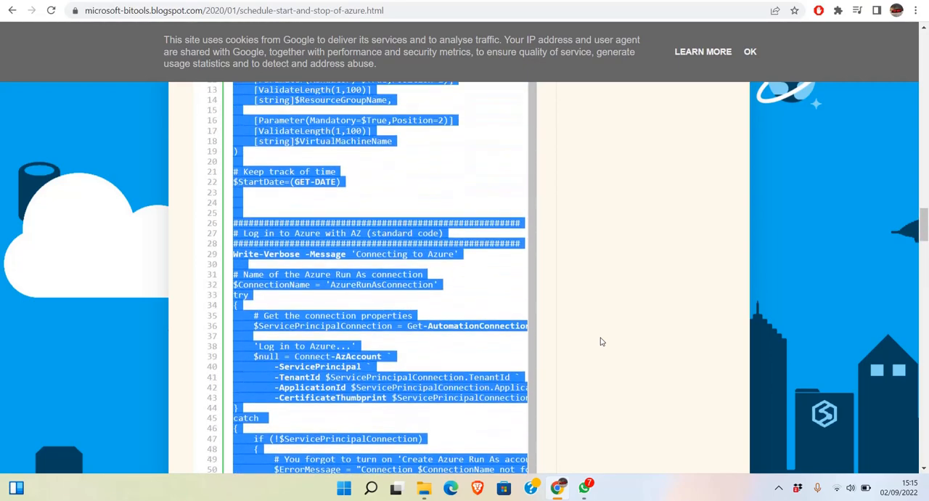
pyautogui.scroll(-9, 601, 341)
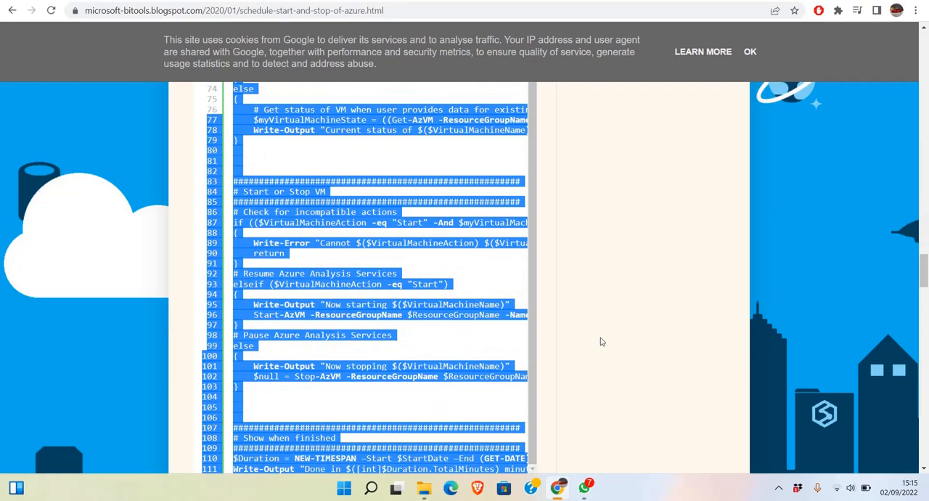
pyautogui.scroll(10, 601, 341)
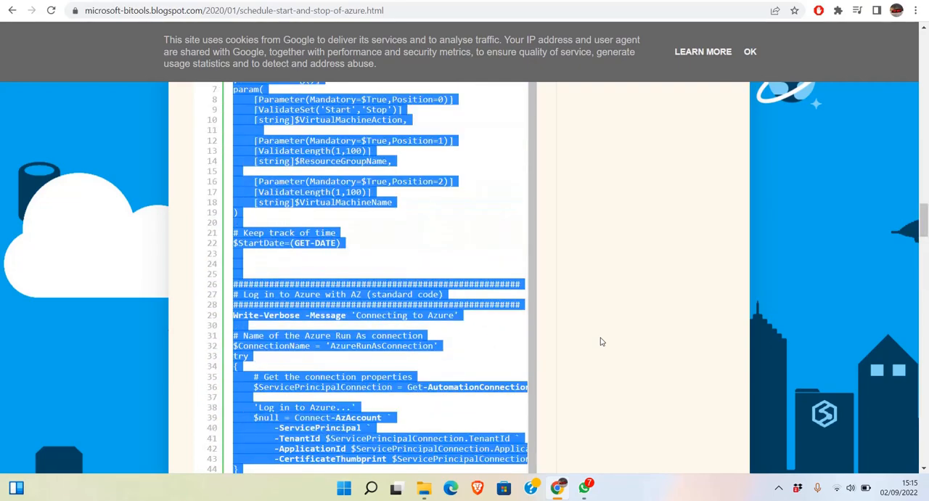
# Copy the article's complete PowerShell code, from the first comment line to the end, and paste it into the empty runbook1 editor.
pyautogui.moveTo(926, 228); pyautogui.dragTo(928, 209)
pyautogui.click(225, 283)
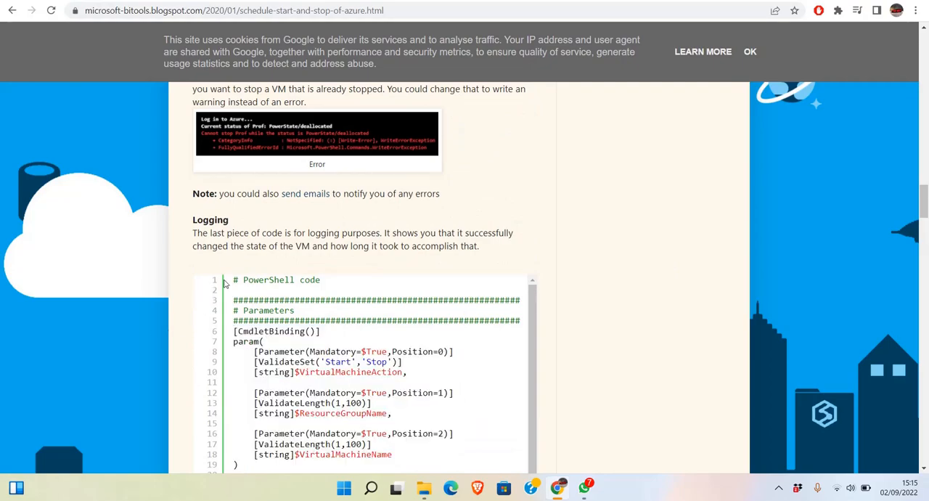
pyautogui.moveTo(232, 283); pyautogui.dragTo(473, 124)
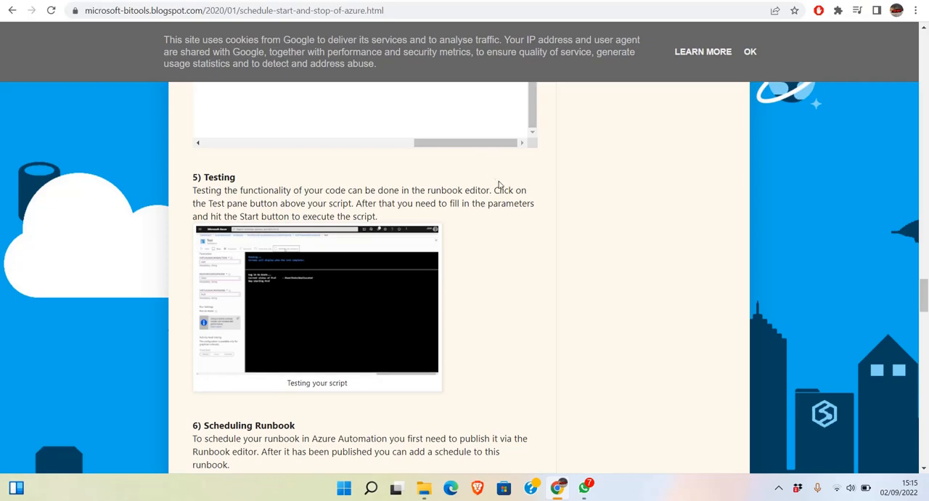
pyautogui.click(465, 0)
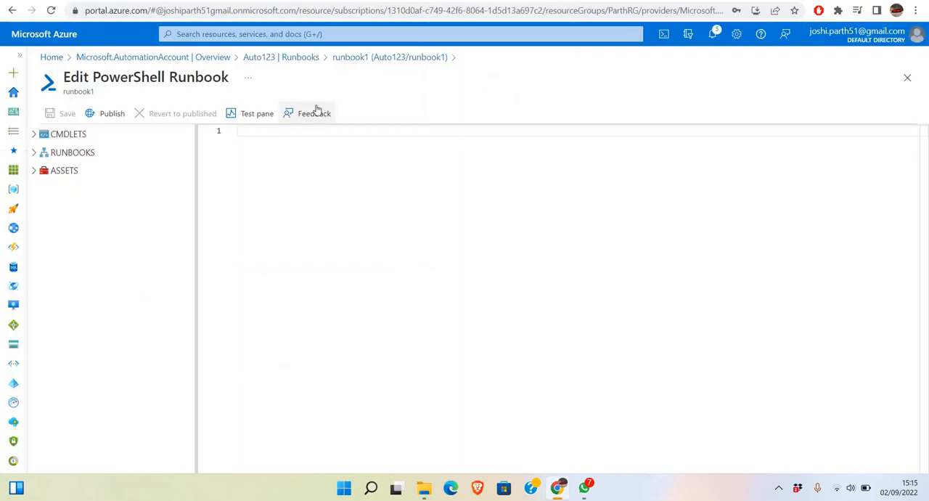
pyautogui.hotkey('ctrl', 'v')
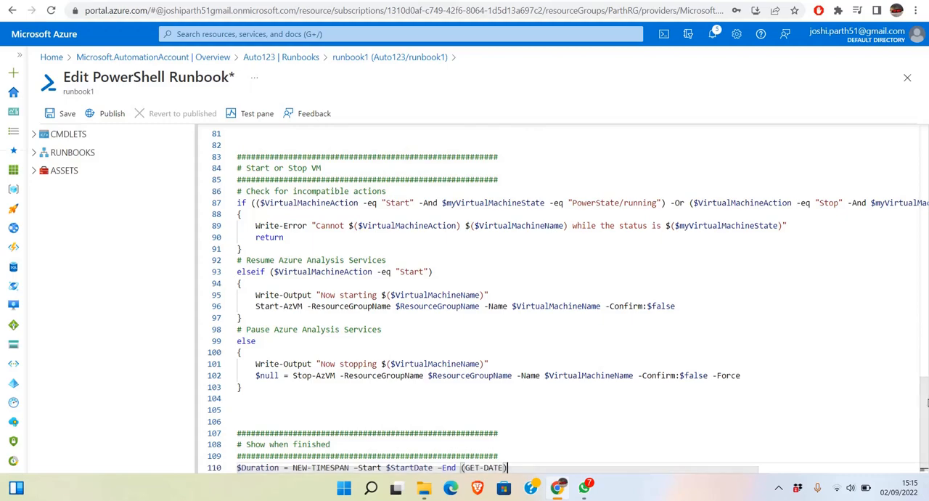
# Review the pasted code, save runbook1 and publish it, accepting the override of the previously published version.
pyautogui.moveTo(924, 424); pyautogui.dragTo(925, 204)
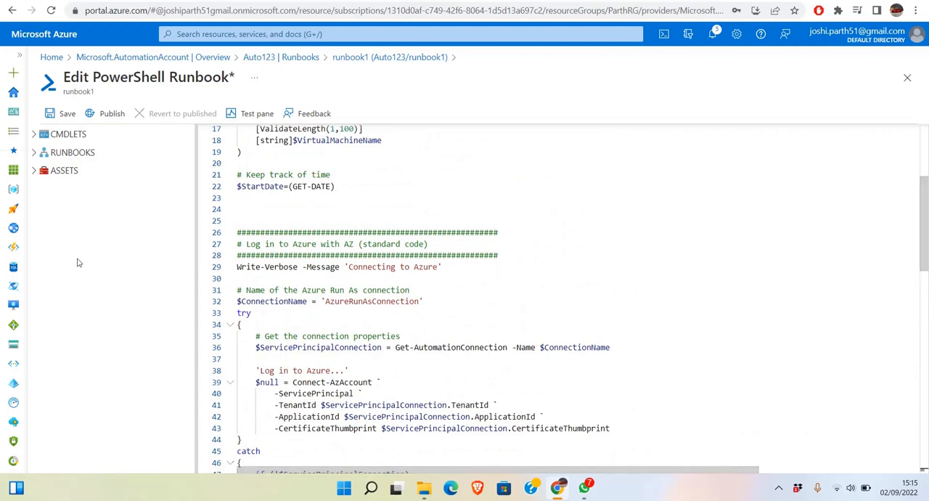
pyautogui.click(55, 118)
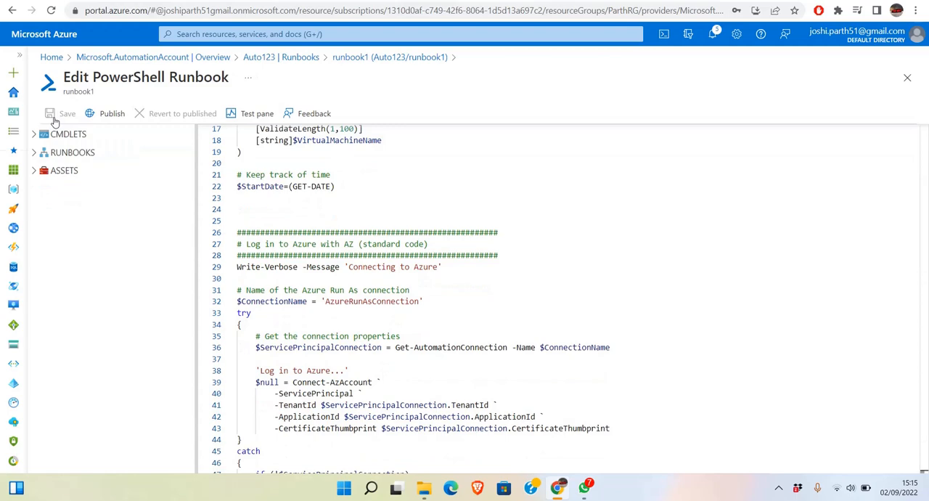
pyautogui.click(106, 114)
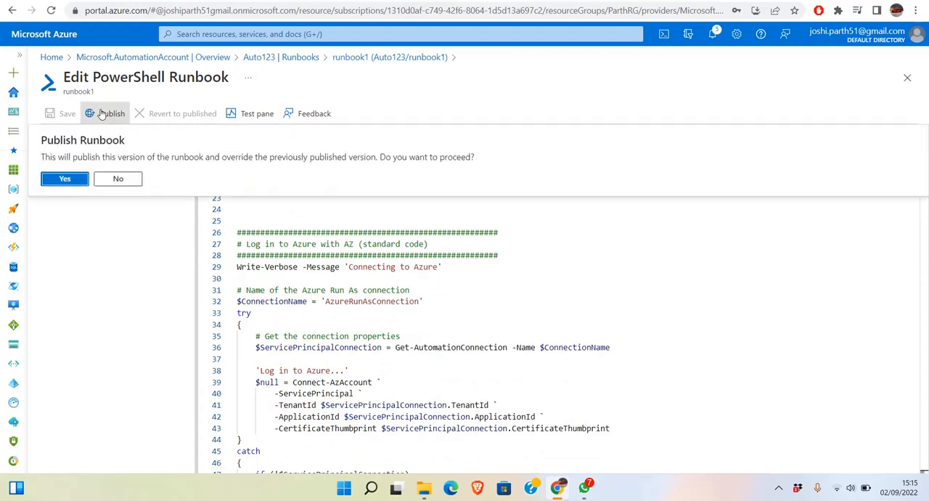
pyautogui.click(70, 179)
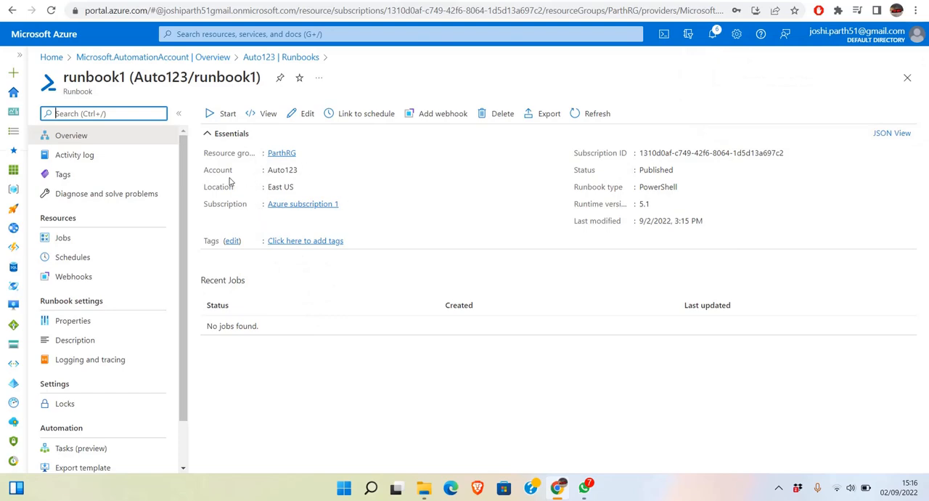
# Prepare a run of runbook1 with virtual machine action stop, resource group name ParthRG and virtual machine name ParthVm.
pyautogui.click(225, 116)
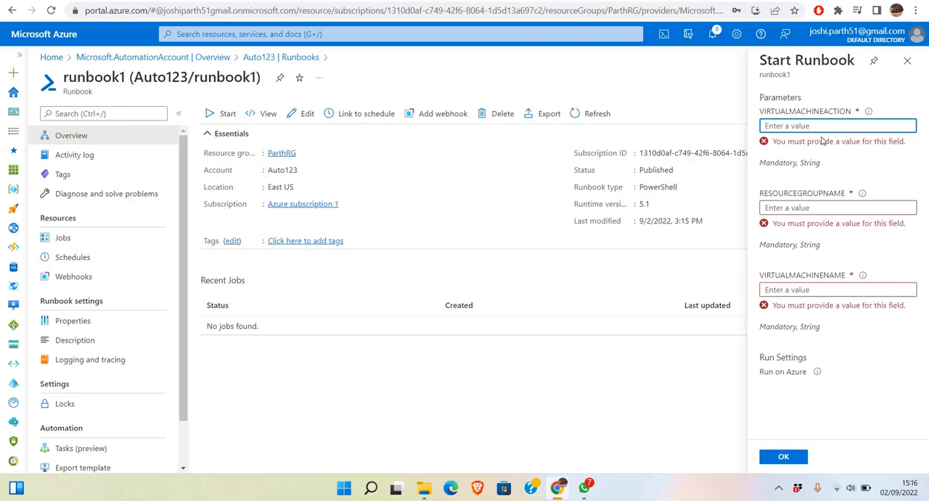
pyautogui.write('stop')
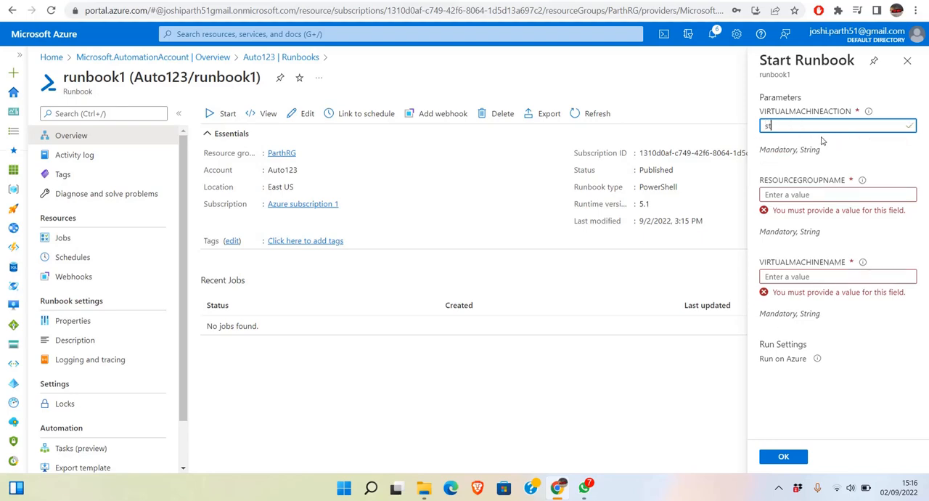
pyautogui.click(801, 194)
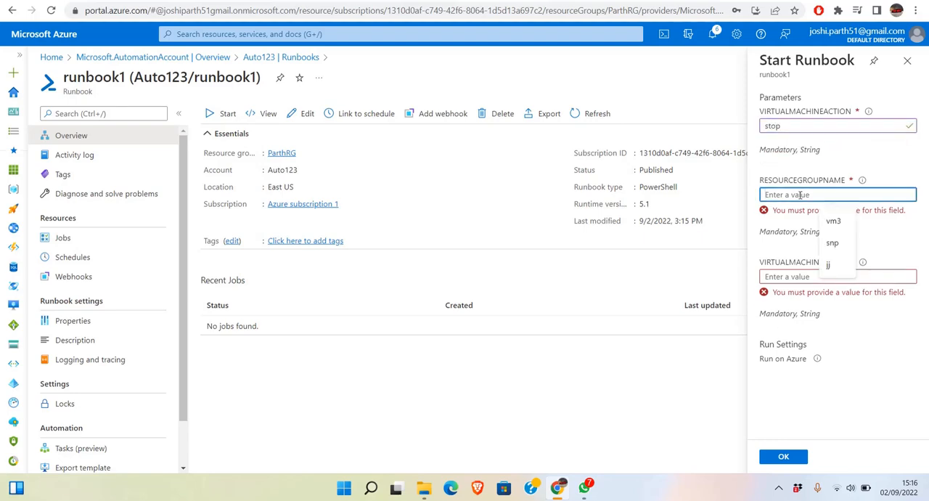
pyautogui.write('ParthRG')
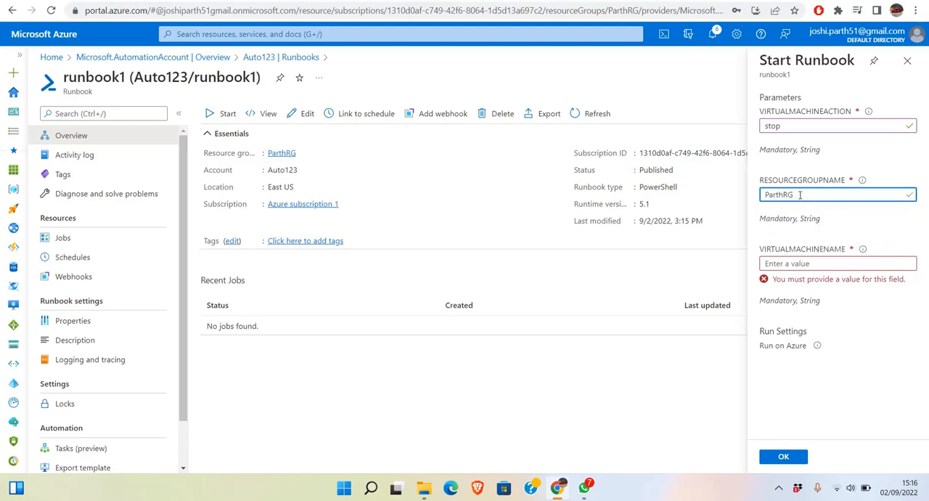
pyautogui.click(802, 263)
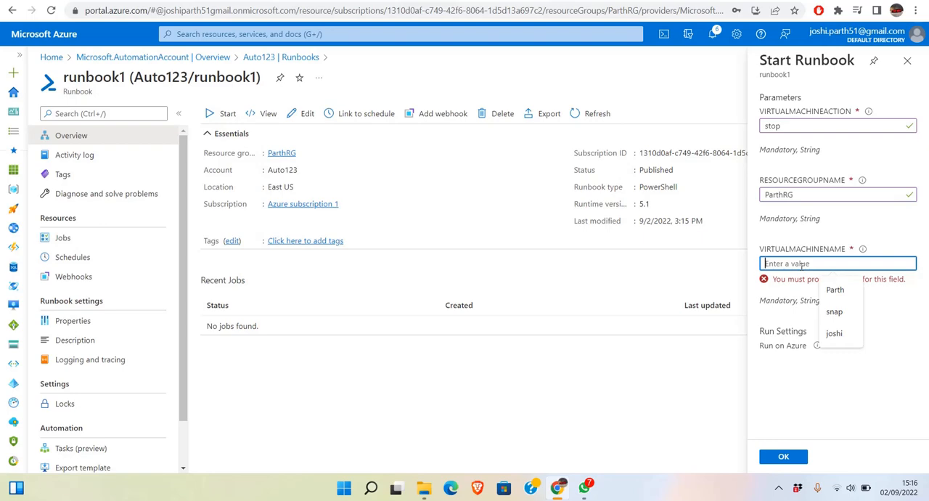
pyautogui.write('ParthVm')
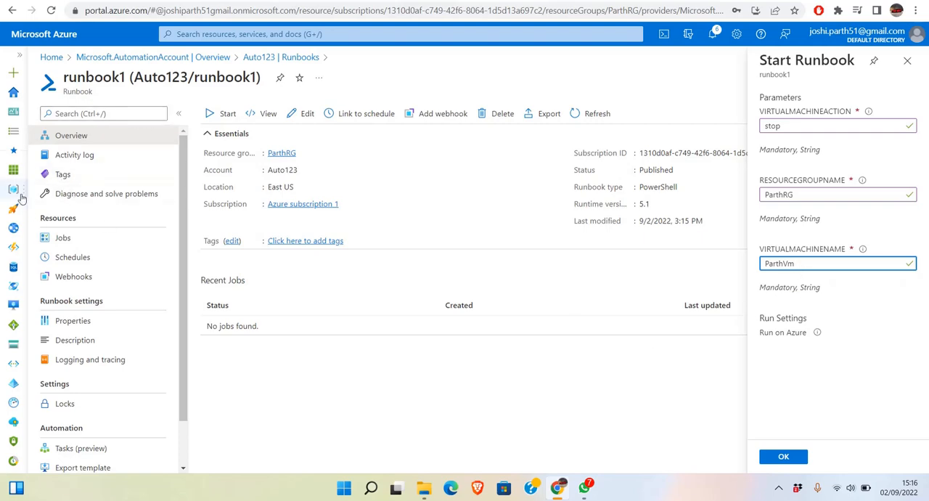
# Open the portal home in a new tab and check the virtual machine's name among the resources of resource group ParthRG.
pyautogui.rightClick(13, 97)
pyautogui.click(32, 109)
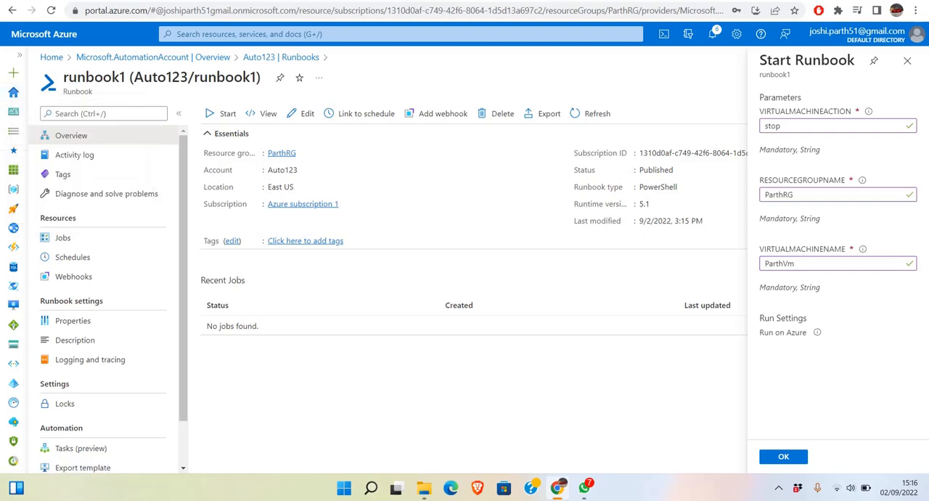
pyautogui.click(501, 2)
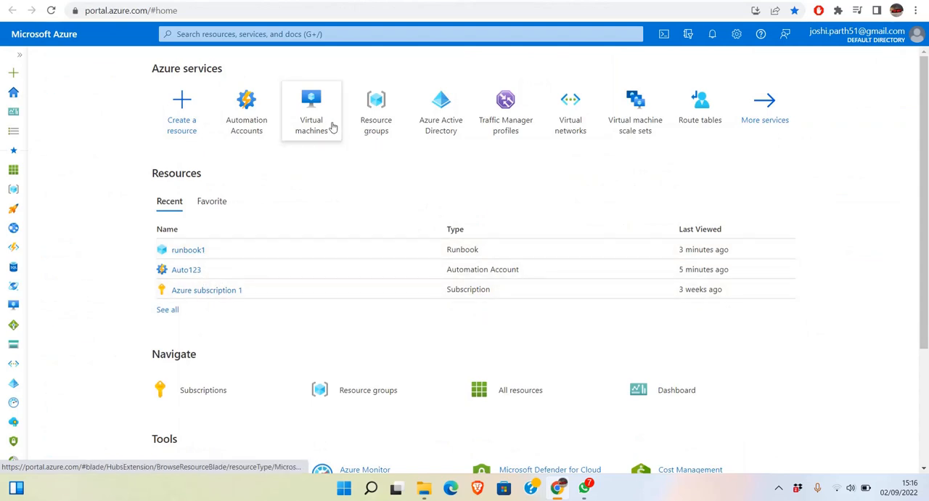
pyautogui.click(374, 122)
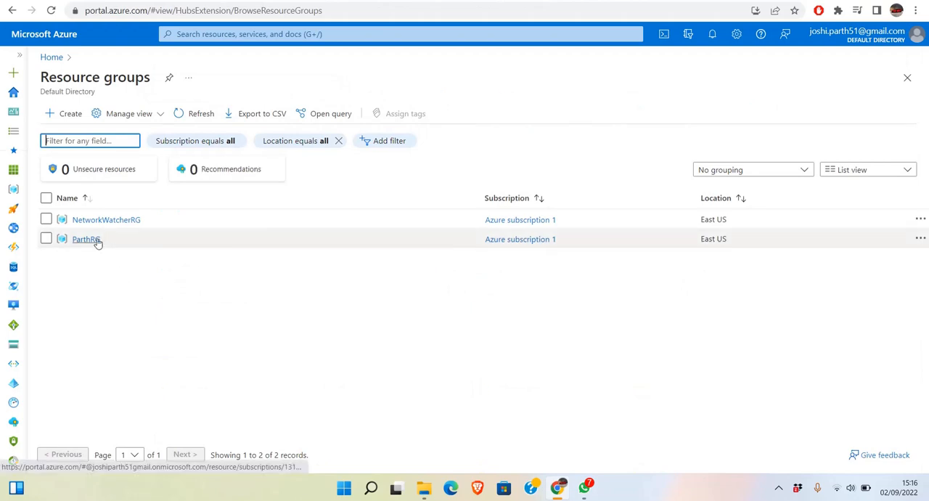
pyautogui.click(95, 242)
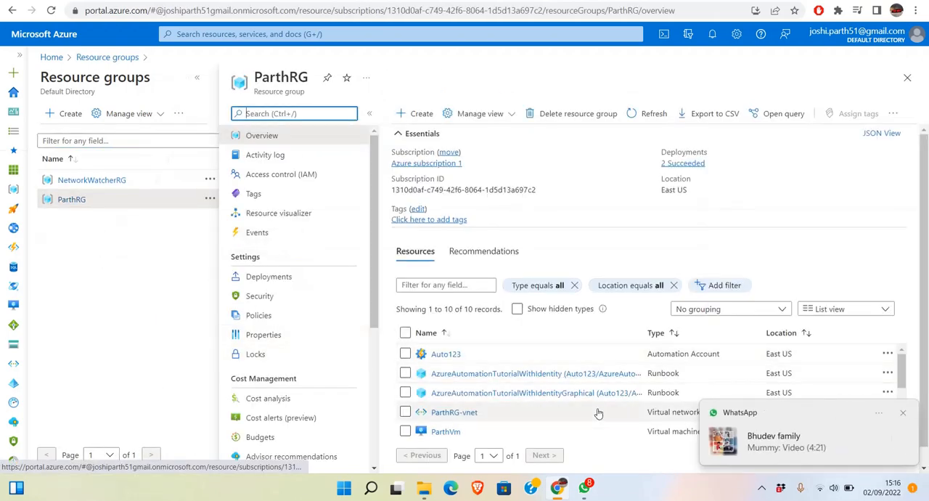
pyautogui.click(903, 413)
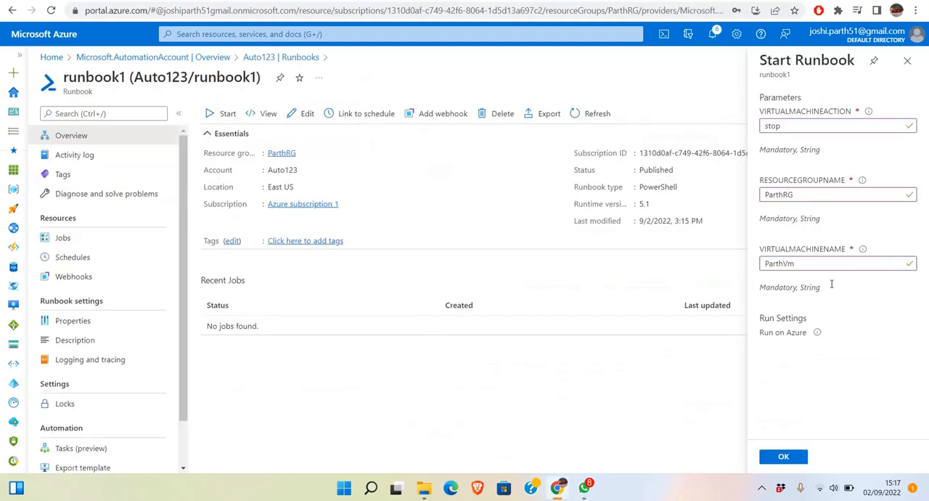
# Run runbook1 with the entered parameters, refresh the job's status and close the job page.
pyautogui.click(775, 458)
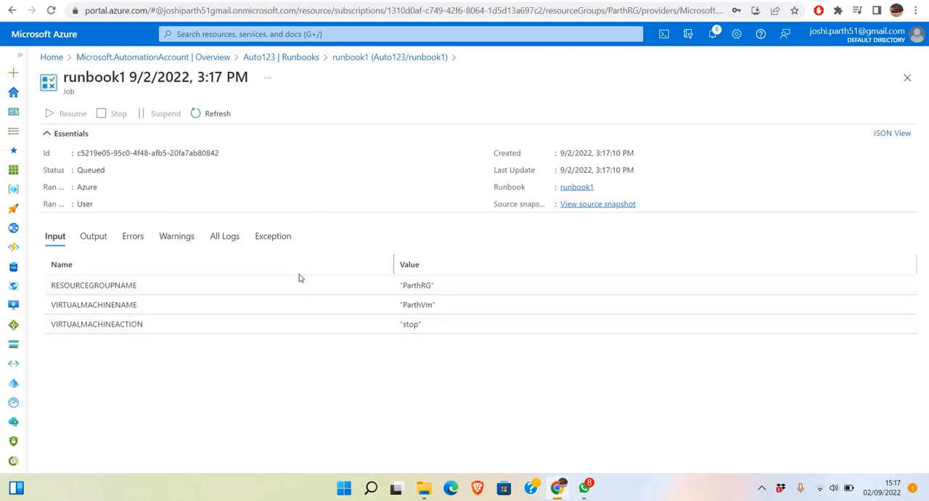
pyautogui.click(220, 118)
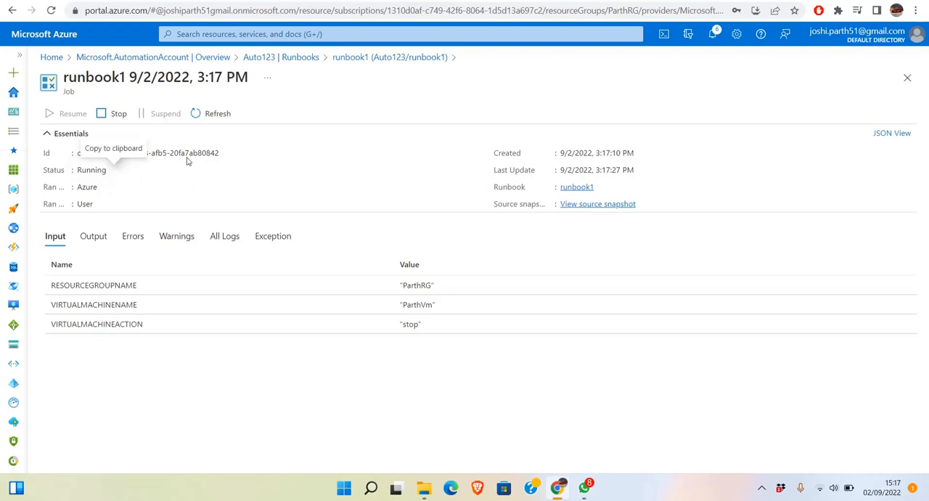
pyautogui.click(906, 79)
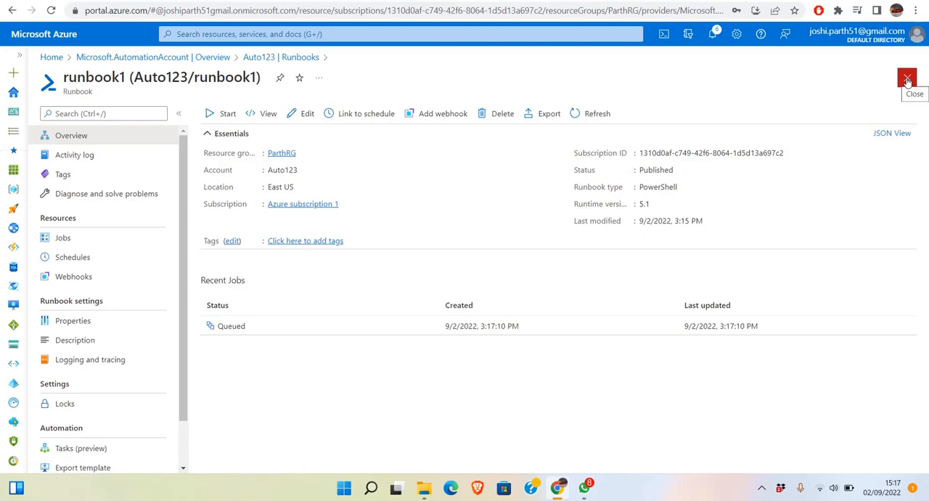
pyautogui.click(762, 488)
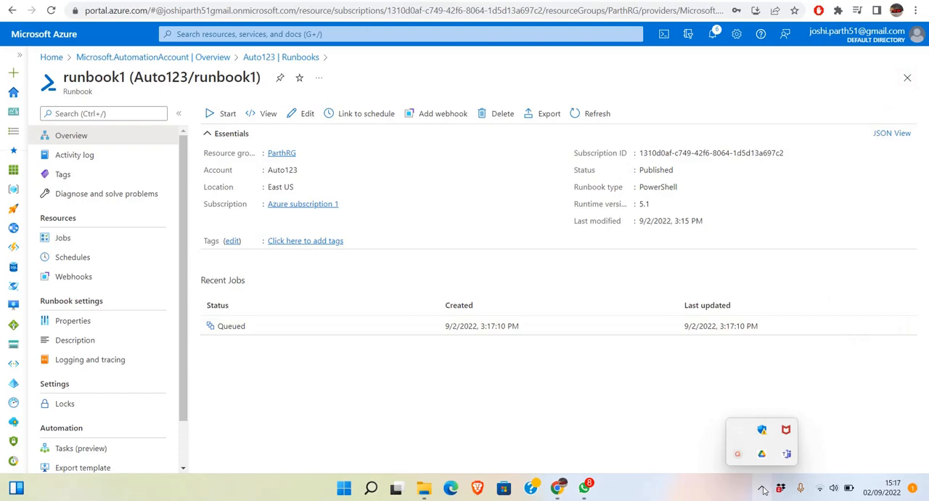
pyautogui.click(738, 455)
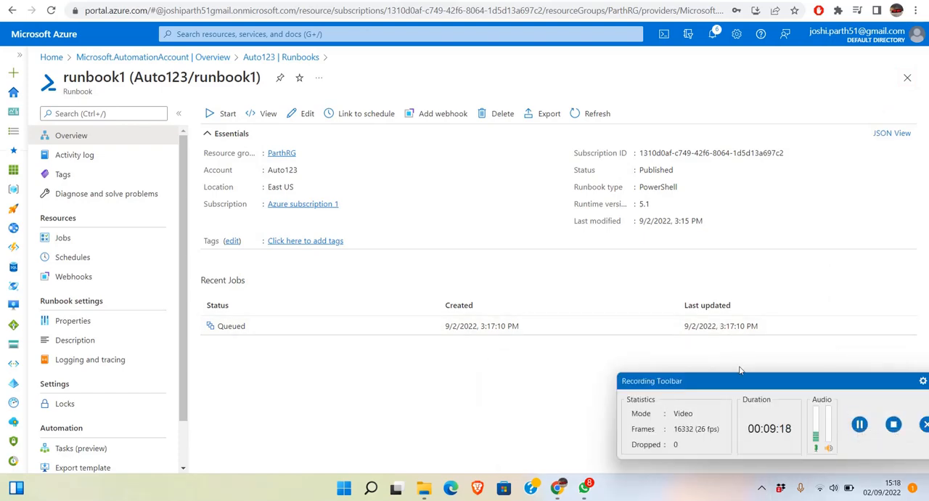
pyautogui.moveTo(717, 380); pyautogui.dragTo(680, 423)
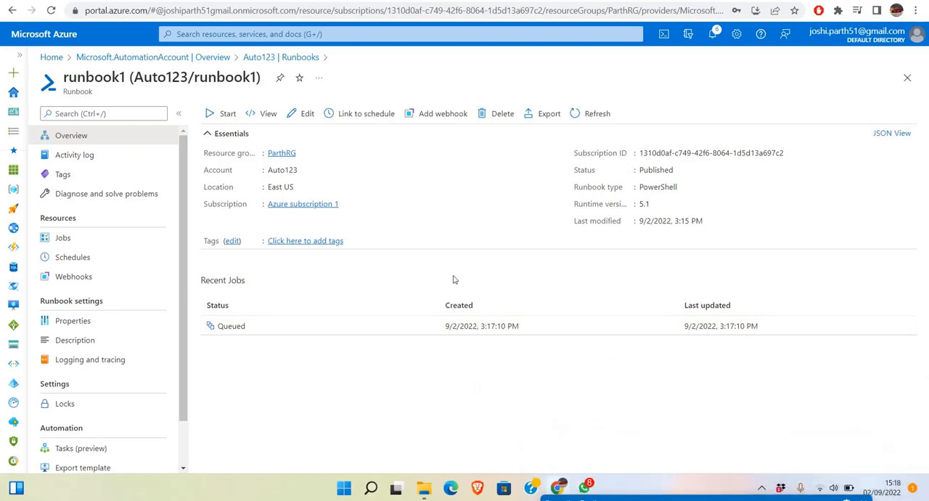
# Begin adding a schedule to runbook1 and name the new schedule stop.
pyautogui.click(101, 260)
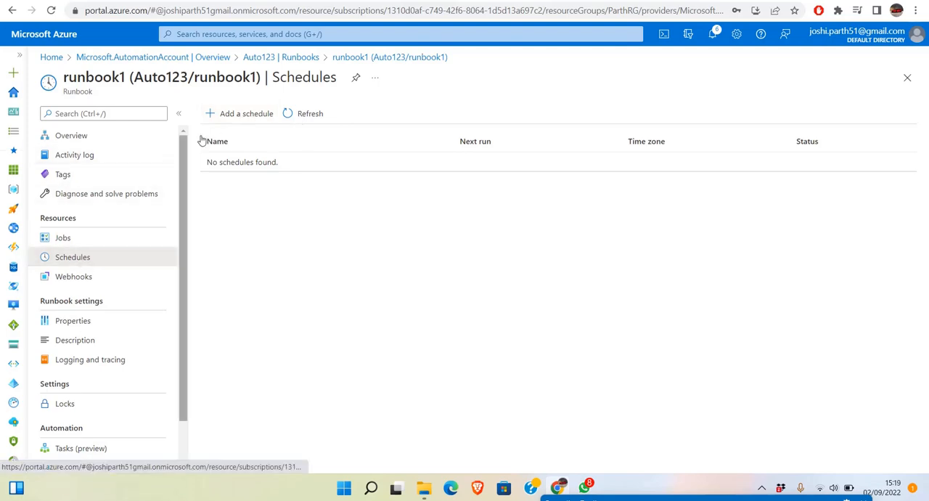
pyautogui.click(236, 116)
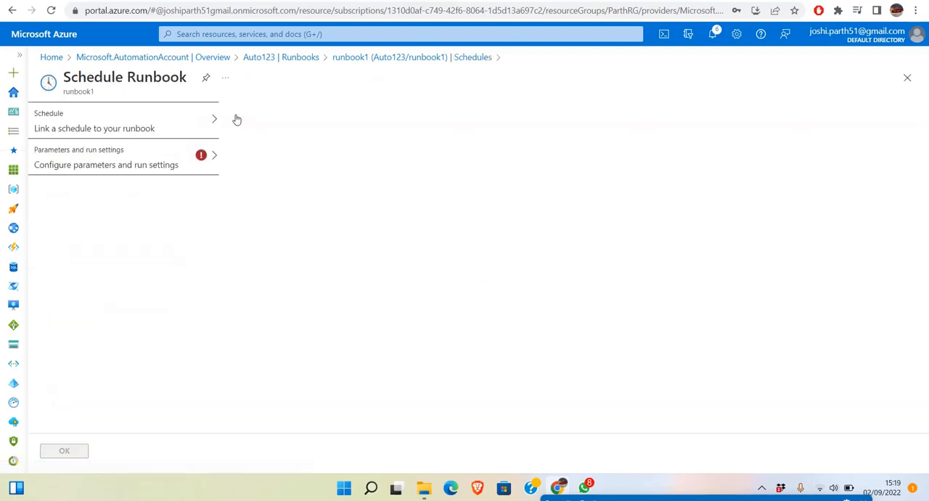
pyautogui.click(150, 132)
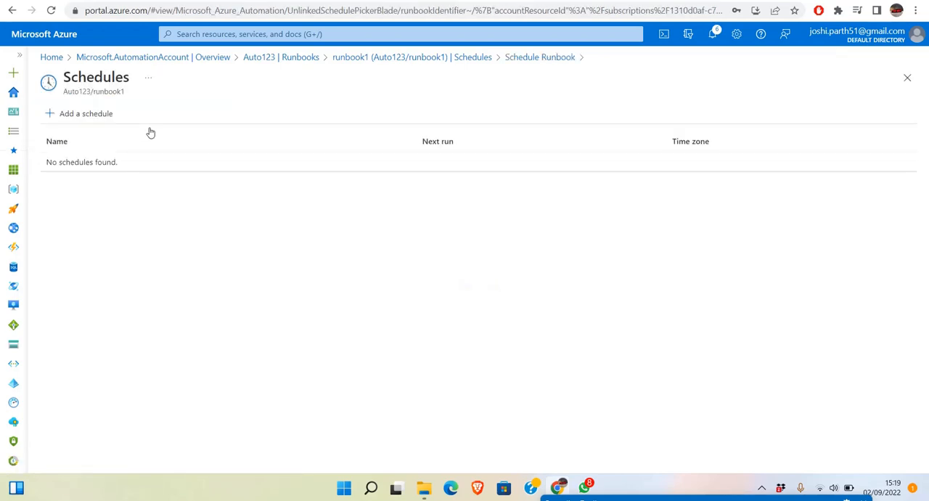
pyautogui.click(84, 115)
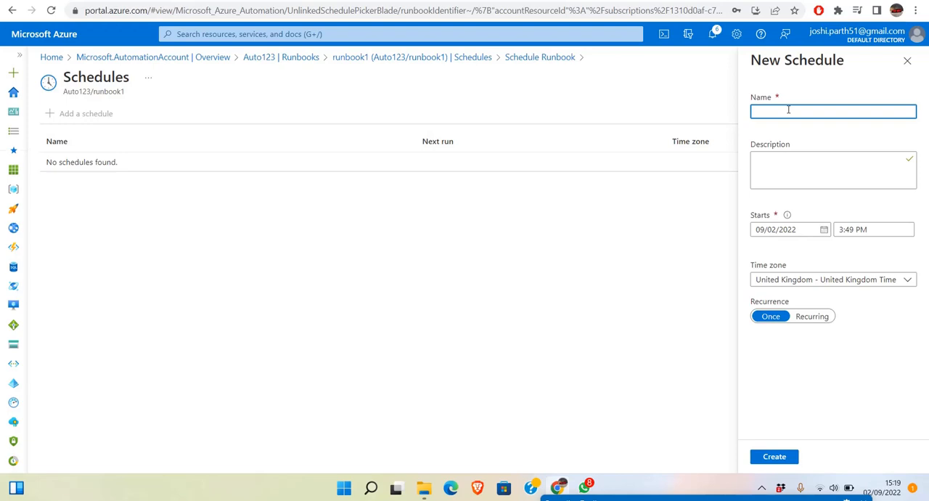
pyautogui.write('stop')
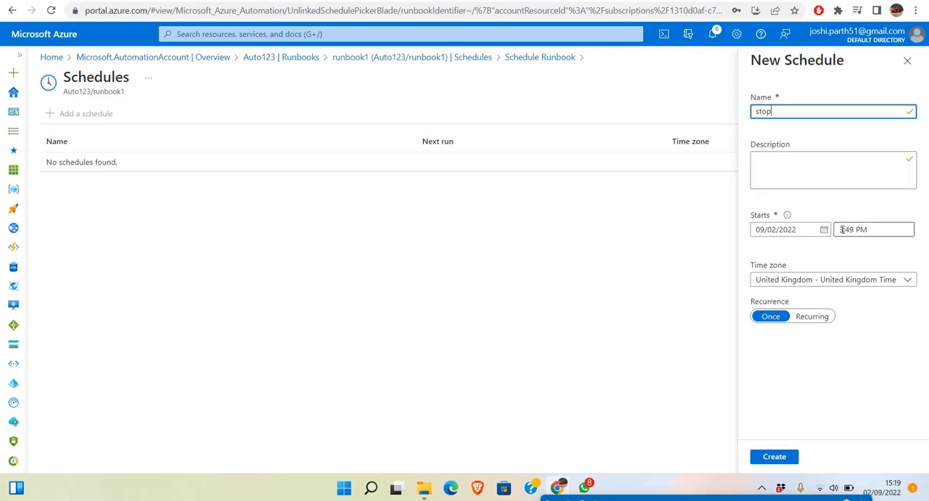
# Examine the new schedule's recurring options and interval units, and return the recurrence to Once.
pyautogui.click(811, 315)
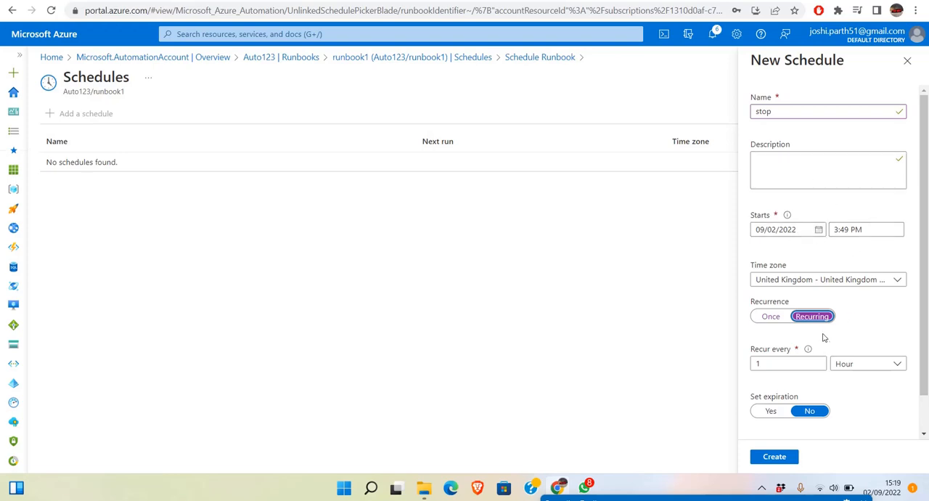
pyautogui.click(772, 319)
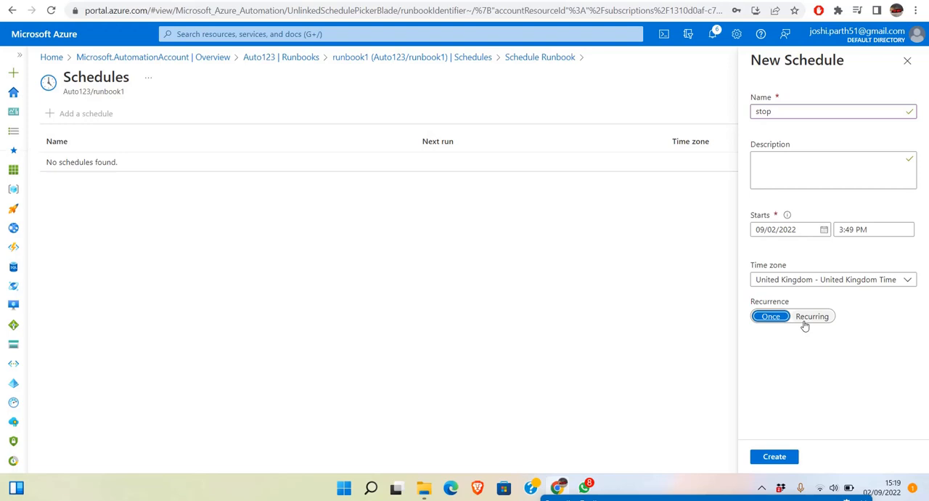
pyautogui.click(805, 325)
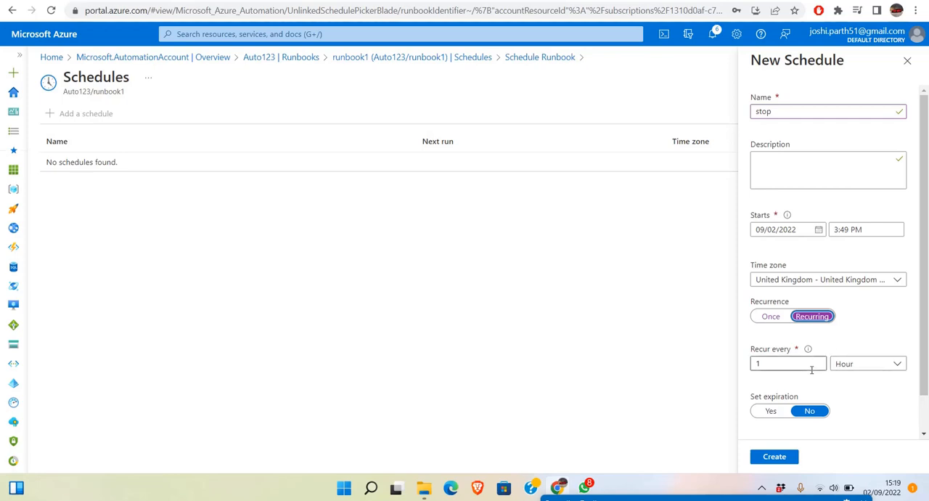
pyautogui.click(781, 368)
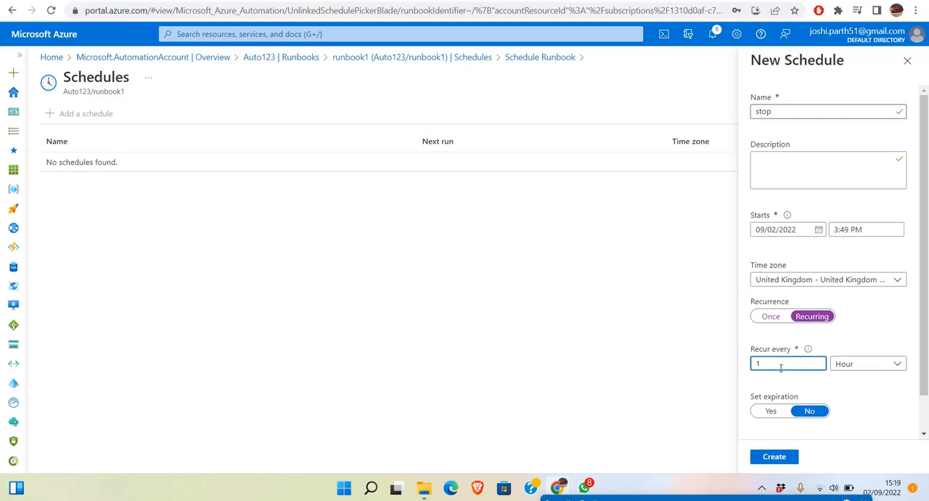
pyautogui.click(850, 384)
pyautogui.click(846, 366)
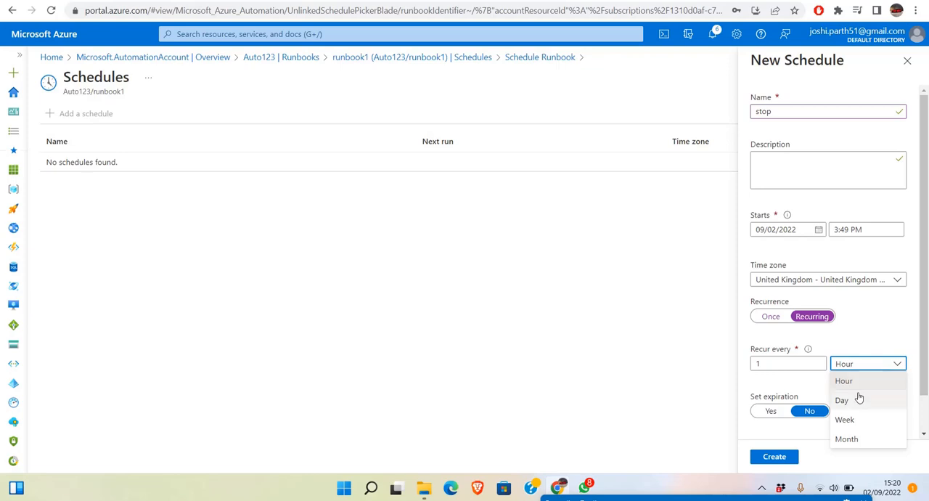
pyautogui.click(875, 346)
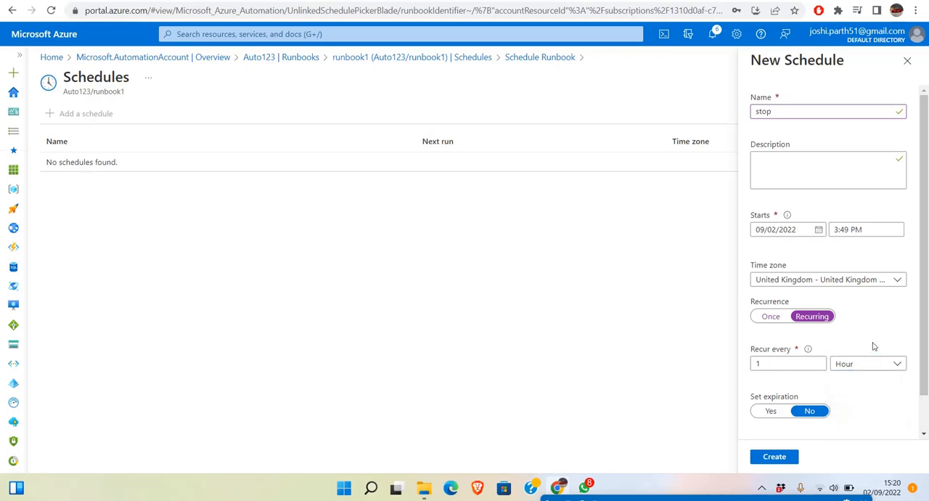
pyautogui.click(771, 317)
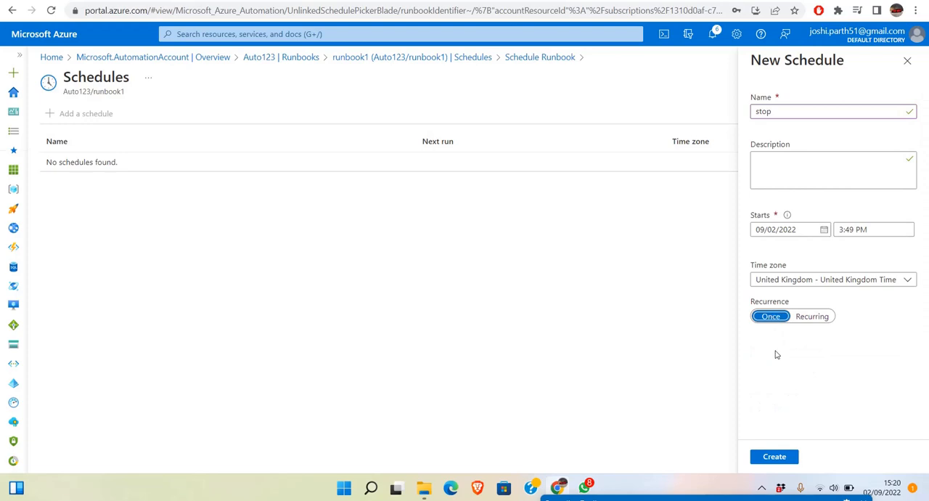
# Create the one-time stop schedule and close the scheduling, runbook and Automation account pages back to the portal home.
pyautogui.click(772, 460)
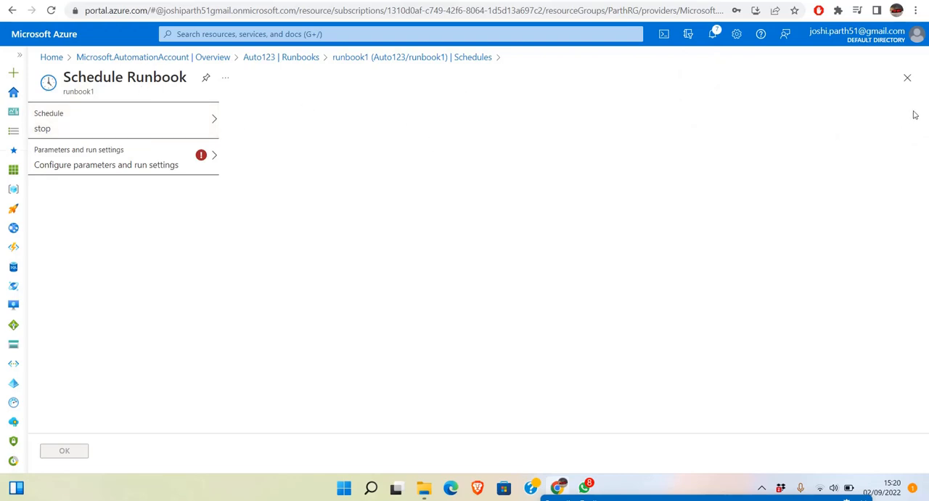
pyautogui.click(907, 77)
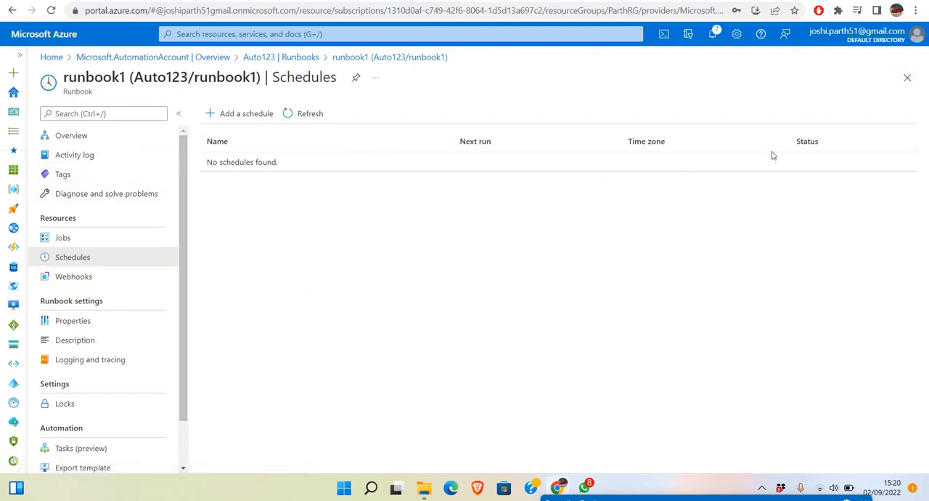
pyautogui.click(908, 77)
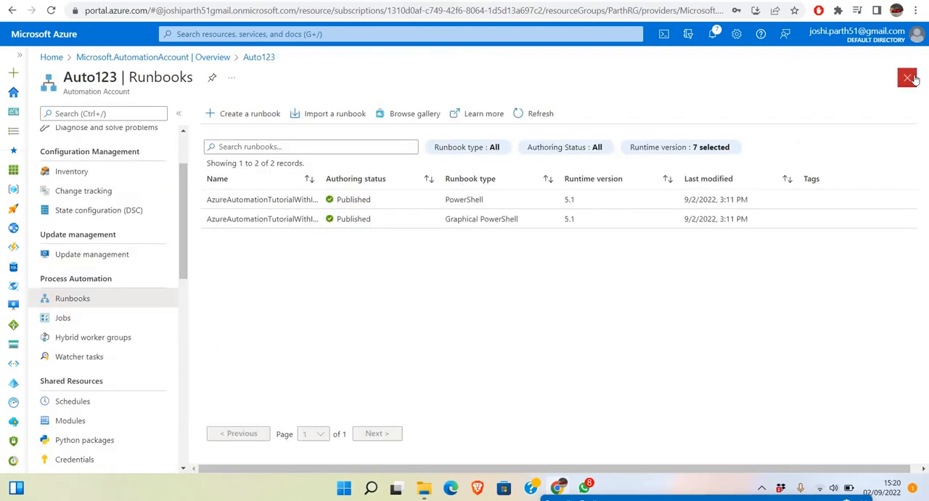
pyautogui.click(908, 78)
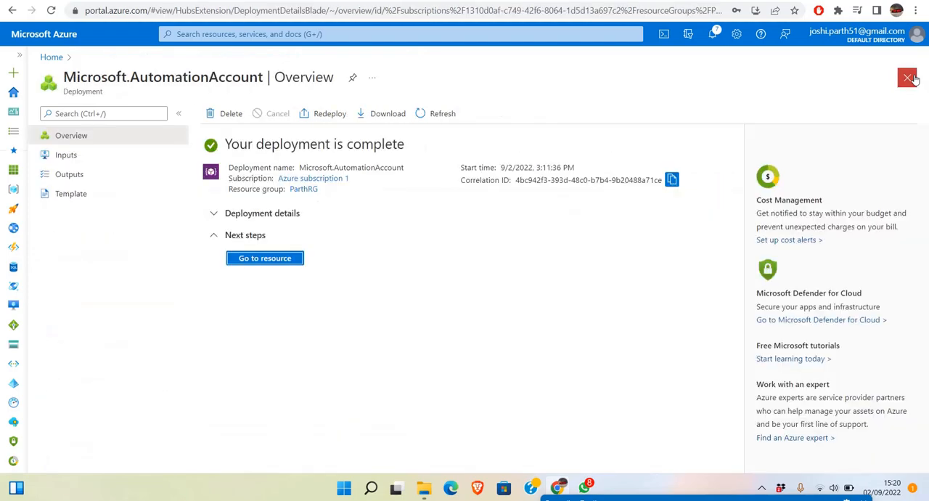
pyautogui.click(908, 78)
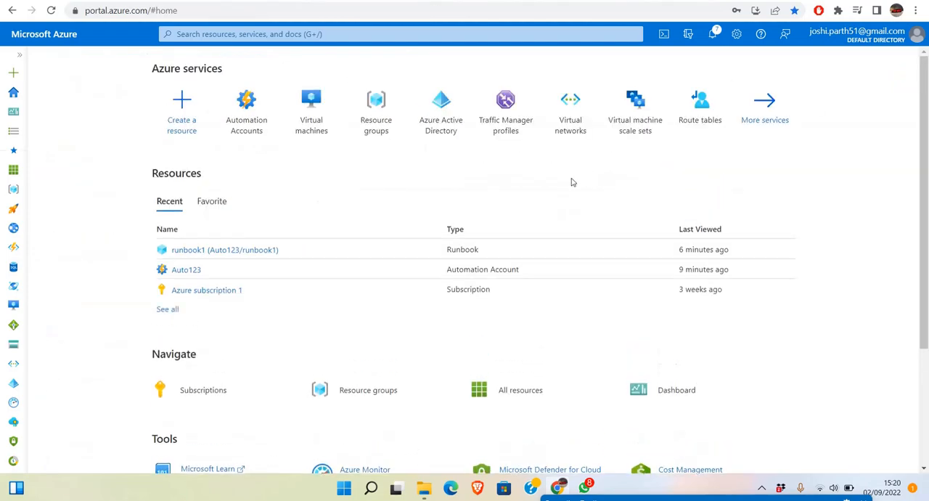
# Open the overview of virtual machine ParthVm and collapse the machine list to check its status.
pyautogui.click(317, 134)
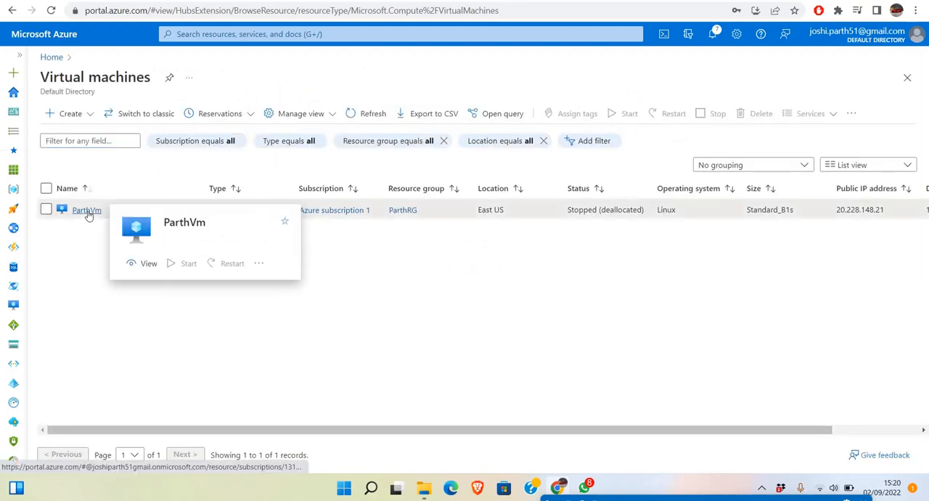
pyautogui.click(86, 210)
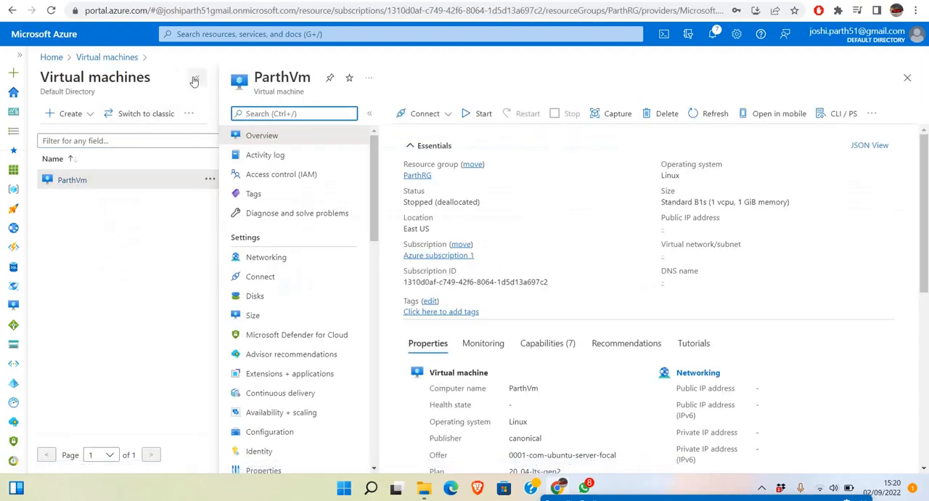
pyautogui.click(197, 77)
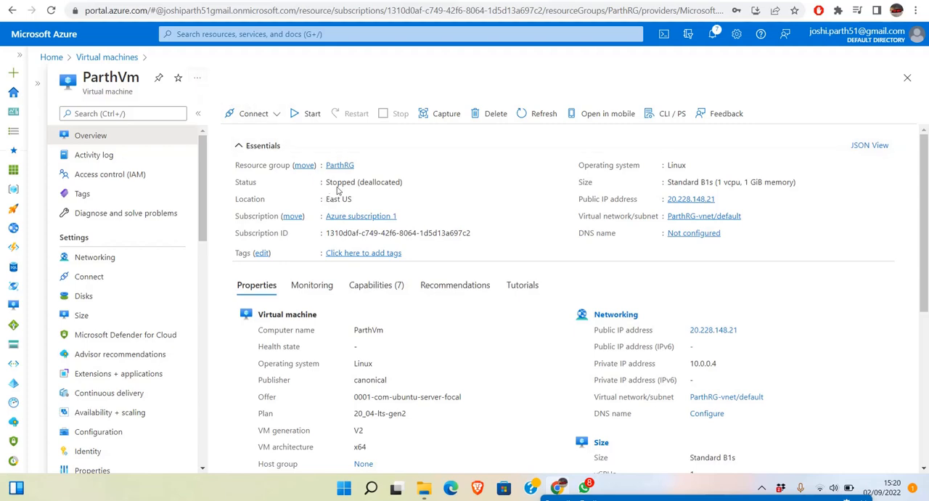